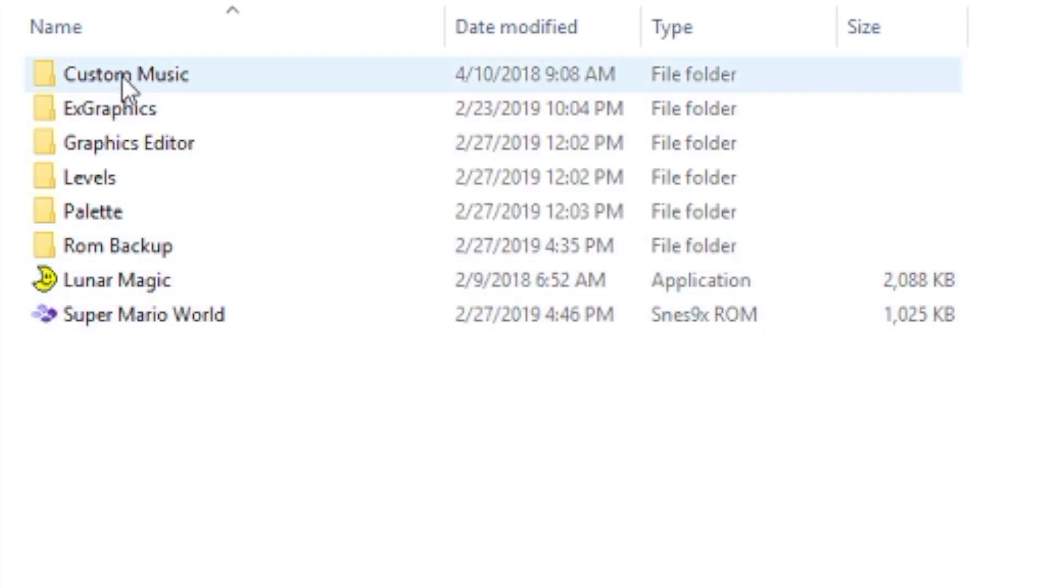
Look inside the Custom Music and ExGraphics folders, returning to the parent folder each time.
double_click(111, 77)
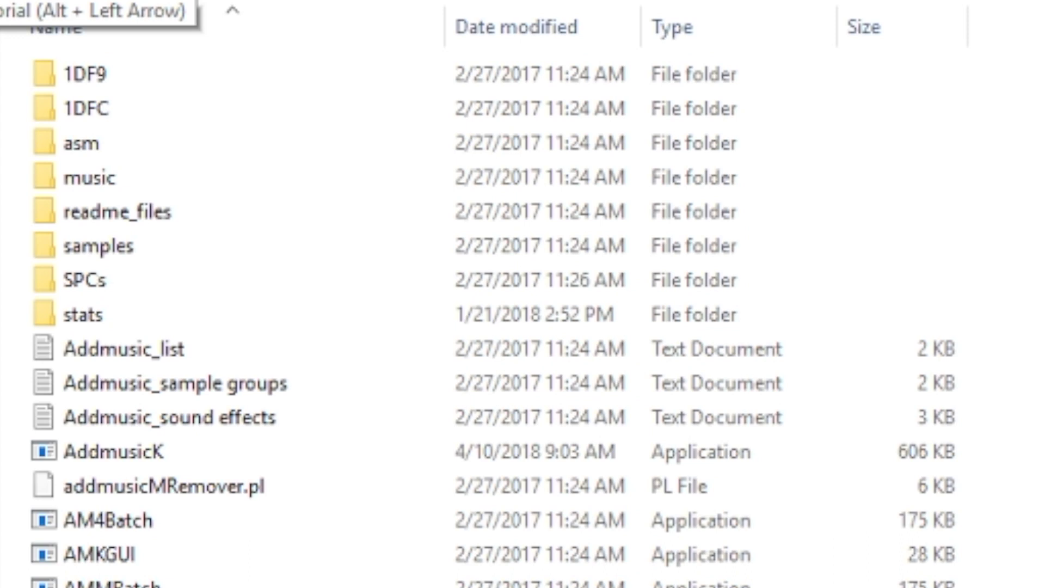
key("alt+Left")
left_click(84, 105)
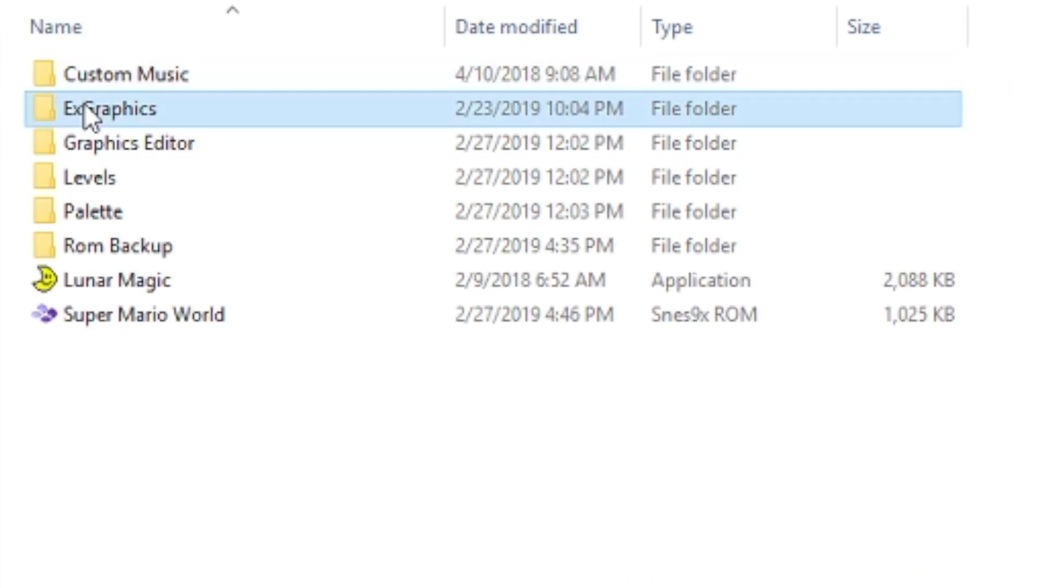
double_click(84, 104)
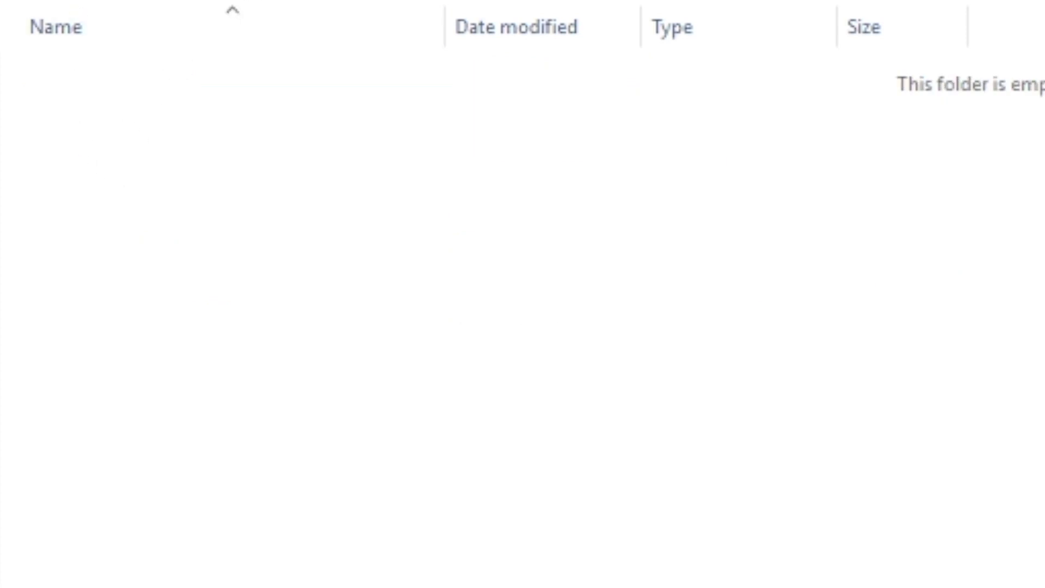
key("alt+Left")
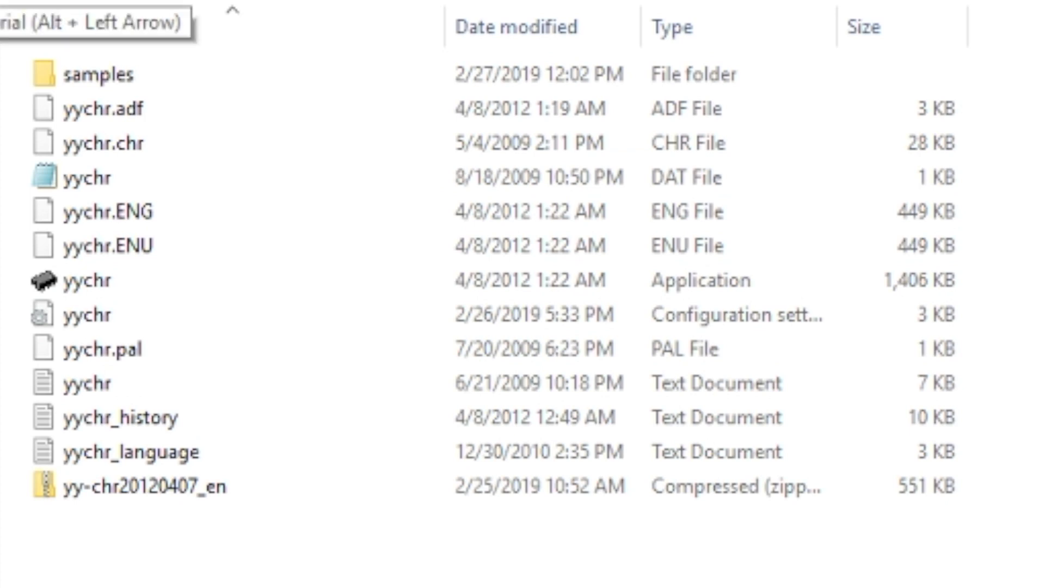
key("alt+Left")
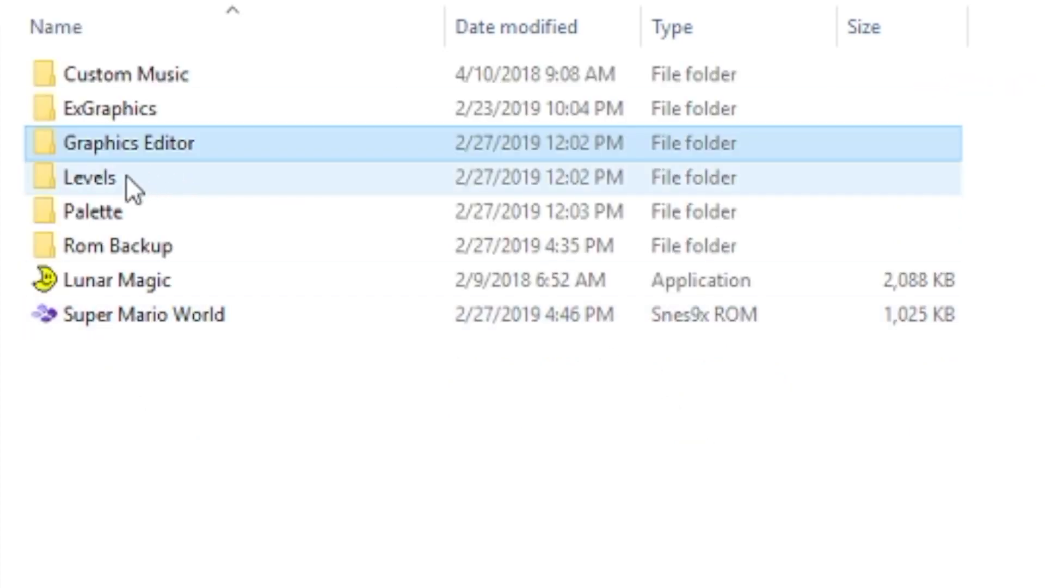
Check the Levels and Palette folders, open Rom Backup, then return to Lunar Magic Tutorial.
left_click(103, 188)
double_click(103, 189)
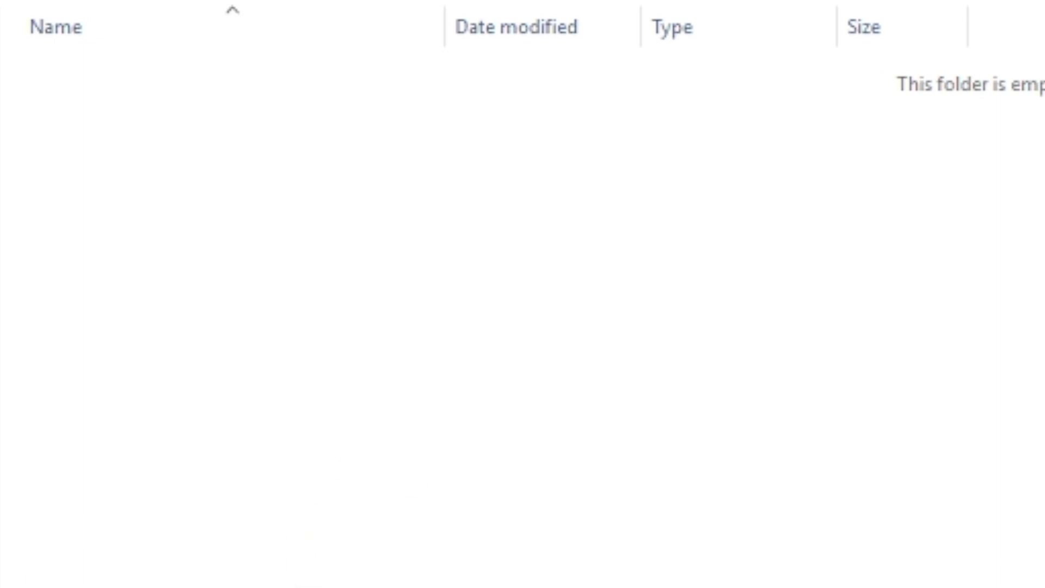
left_click(6, 4)
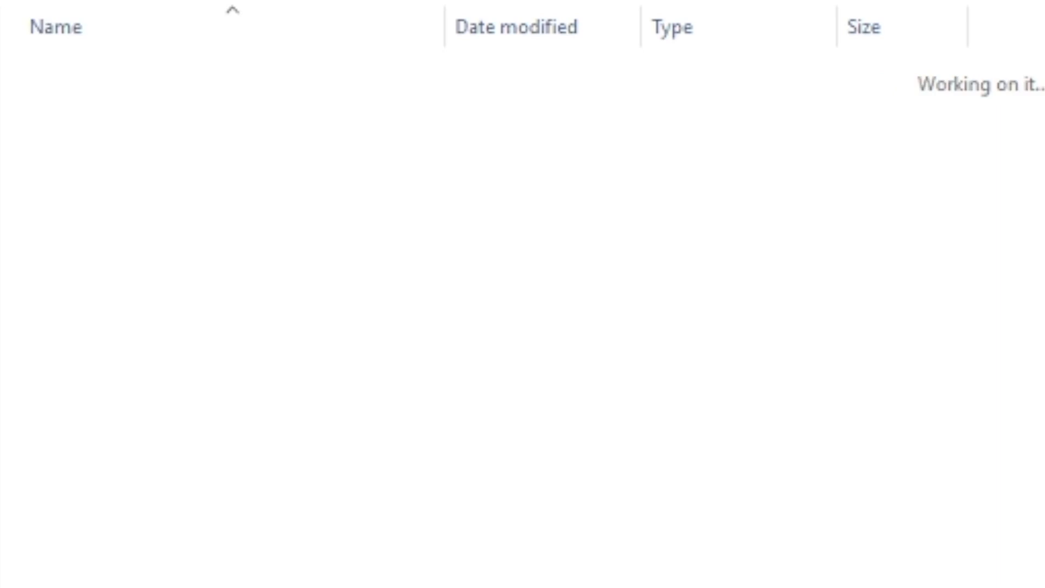
double_click(96, 214)
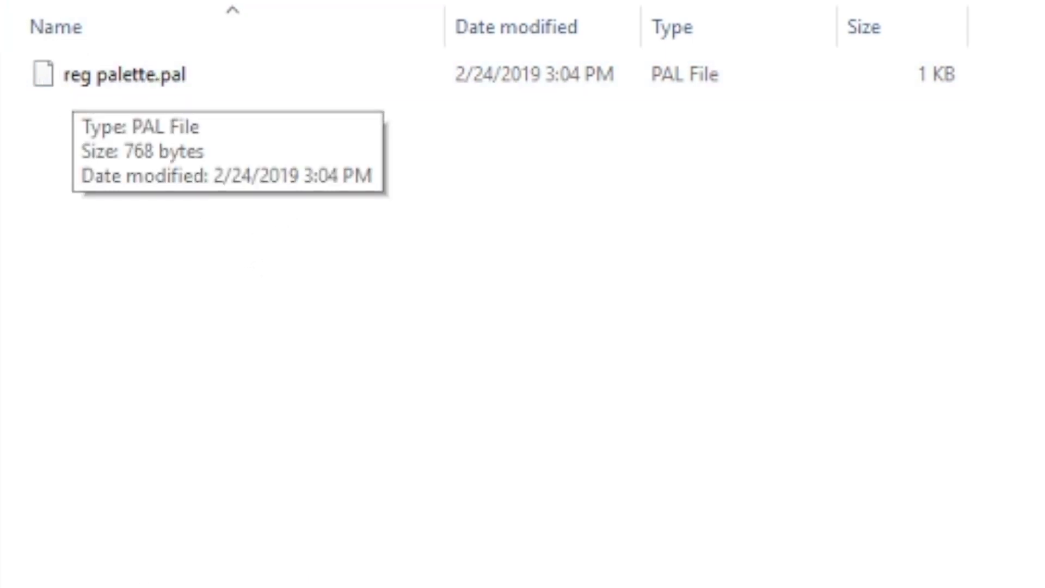
left_click(2, 1)
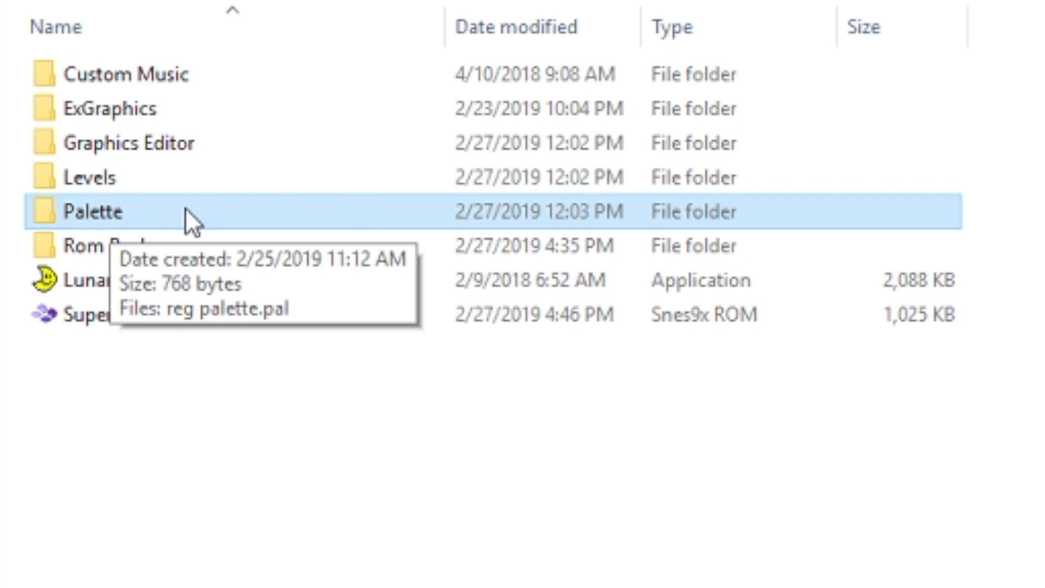
double_click(130, 257)
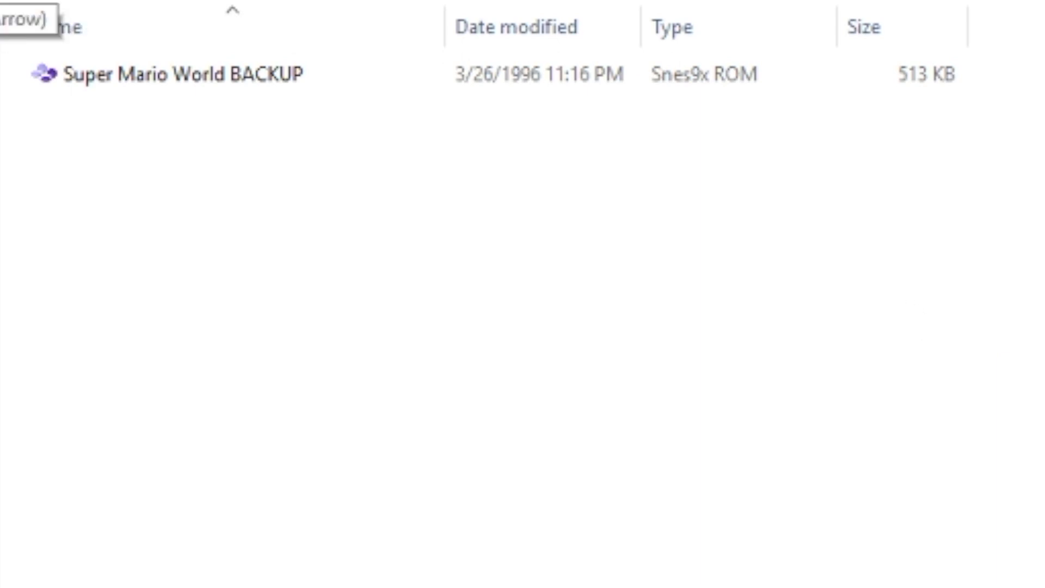
left_click(17, 54)
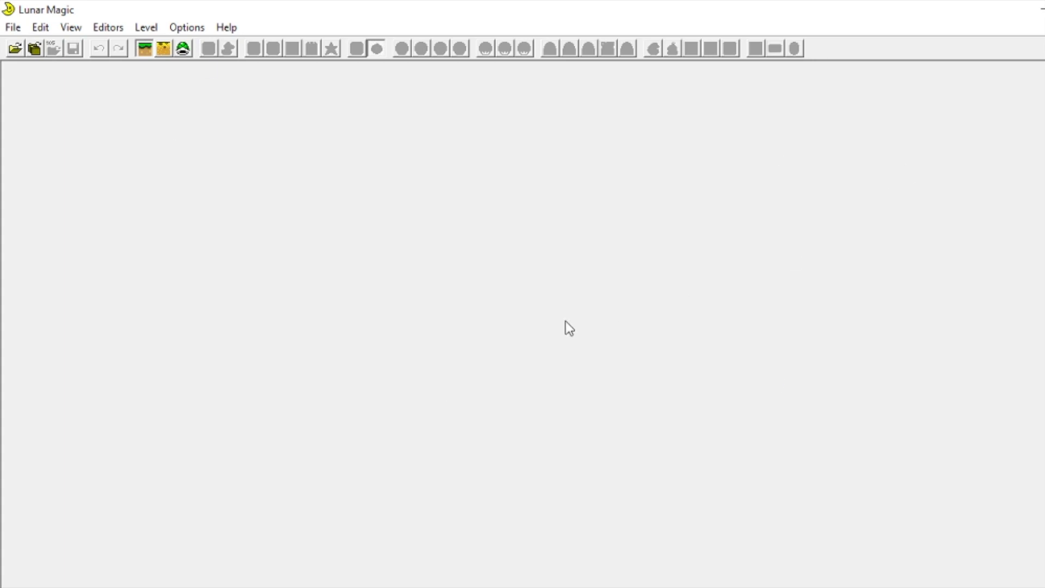
Load the Super Mario World ROM, scroll across level 105, and reopen the Open ROM dialog.
left_click(15, 49)
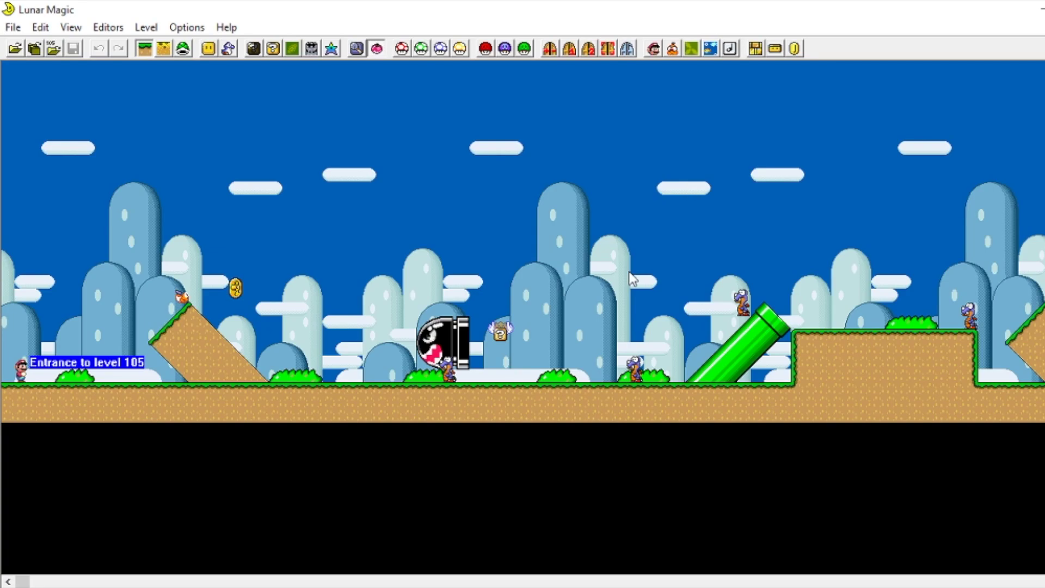
scroll(628, 271, "right", 10)
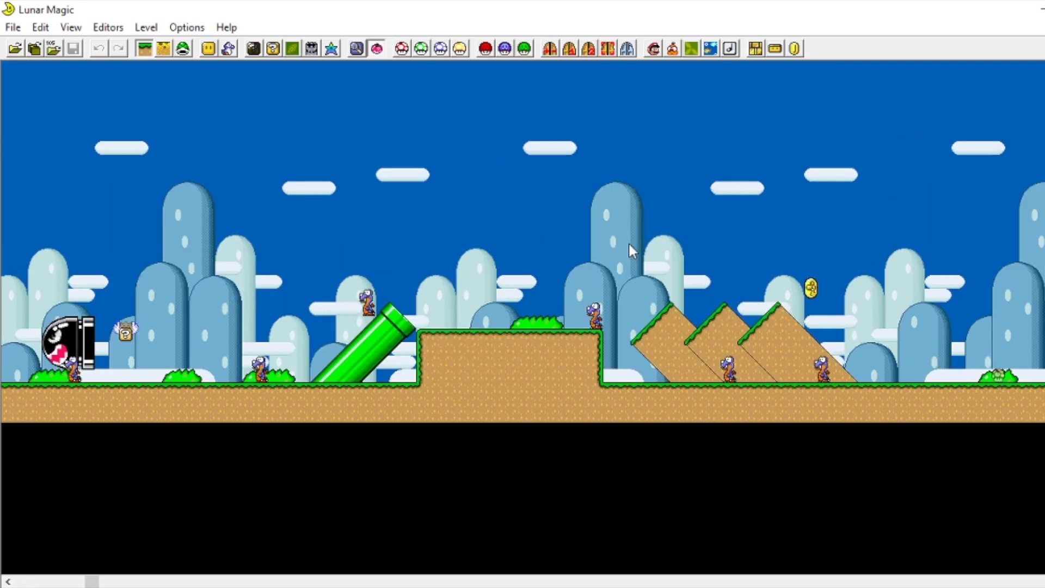
scroll(537, 205, "right", 10)
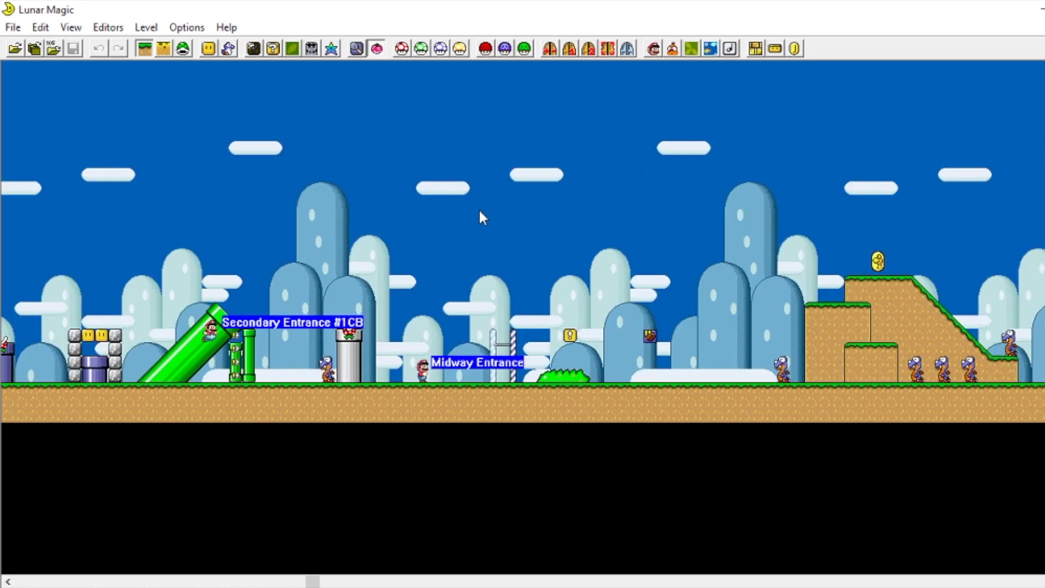
scroll(475, 215, "left", 15)
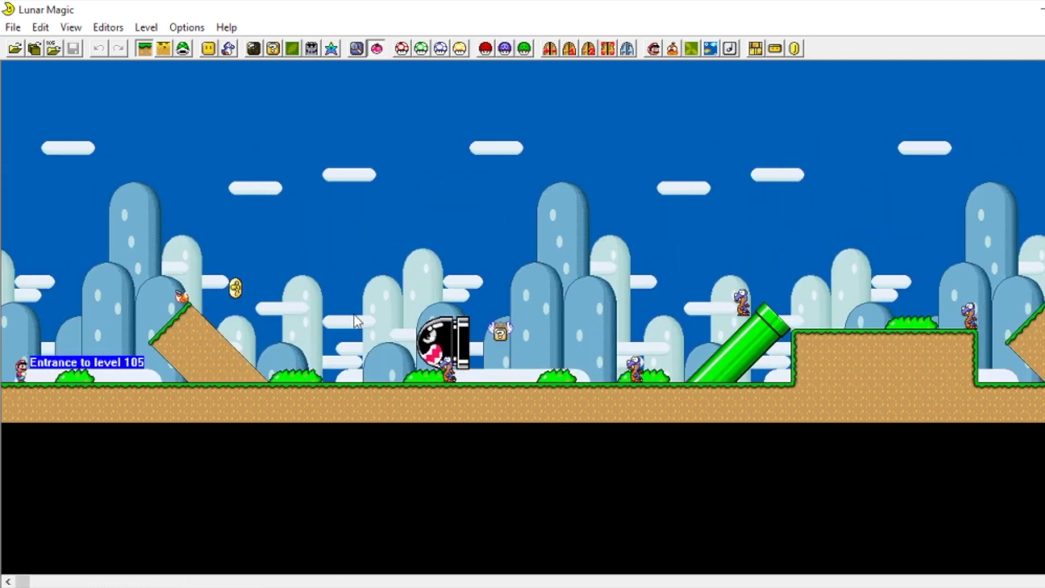
scroll(45, 64, "right", 1)
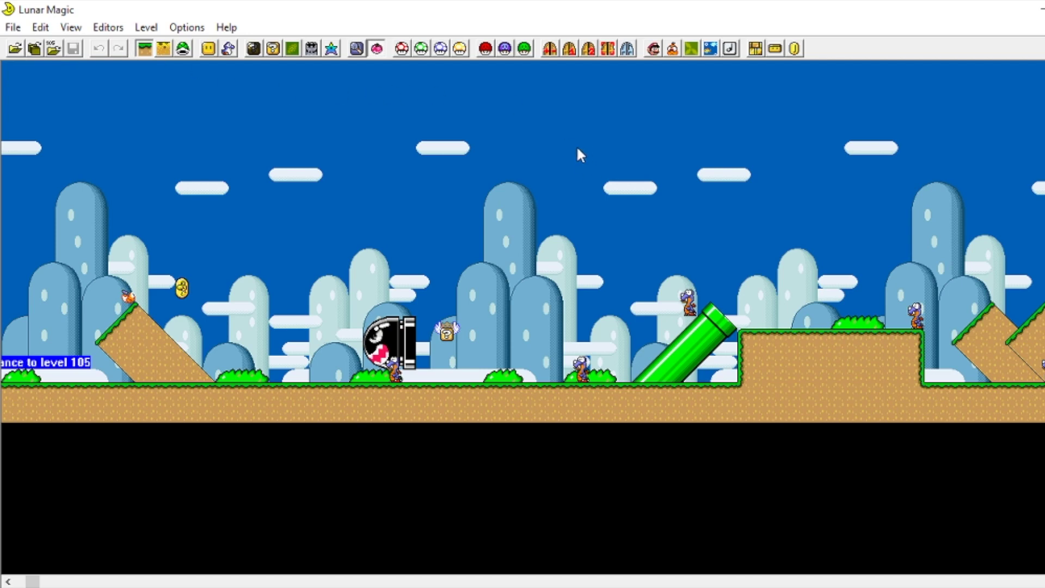
left_click(13, 29)
left_click(15, 49)
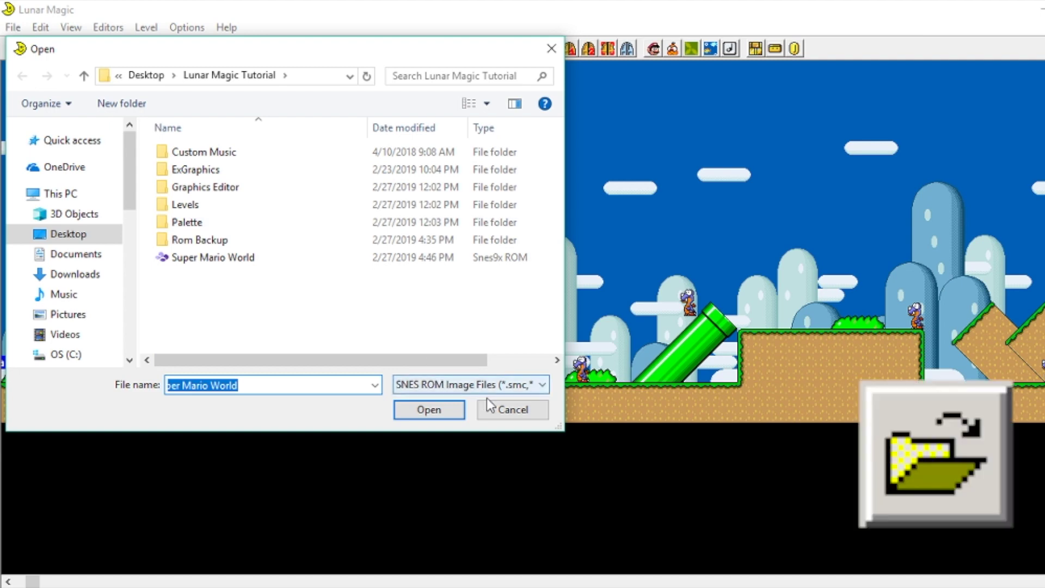
Cancel the Open dialog, glance at recent files, and open level 102 by number.
left_click(517, 413)
left_click(34, 48)
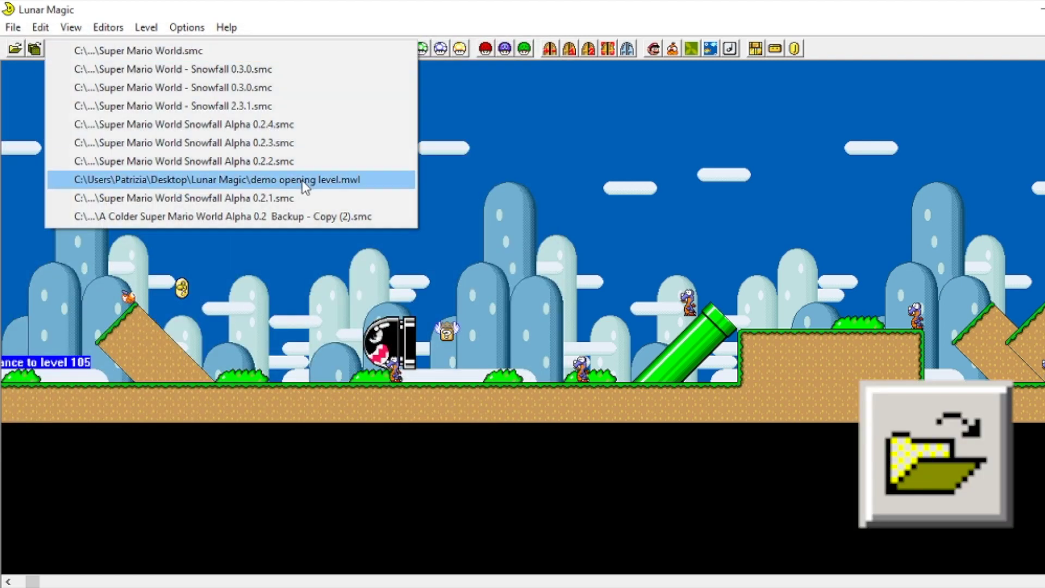
left_click(573, 198)
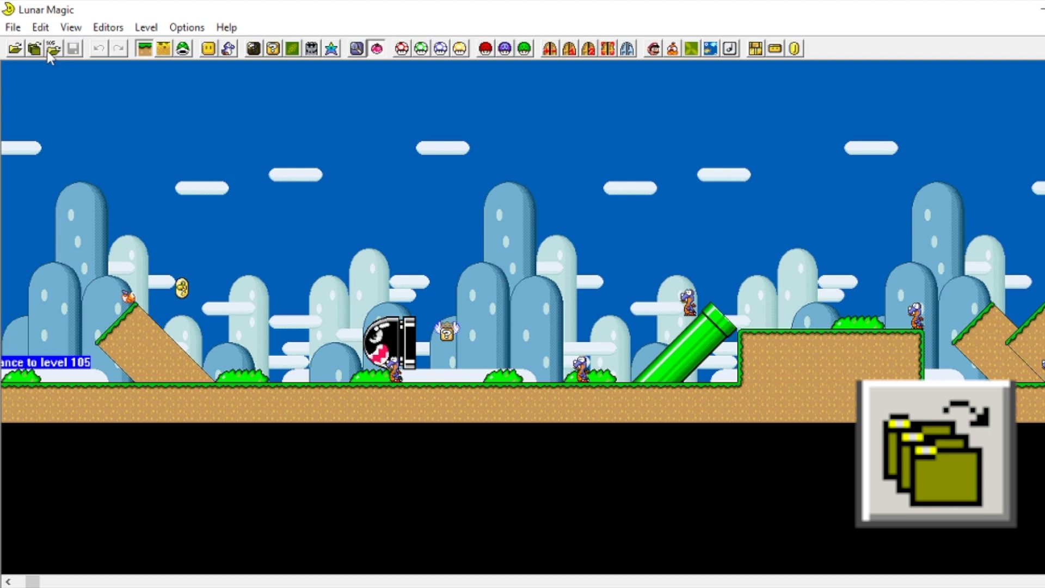
left_click(53, 48)
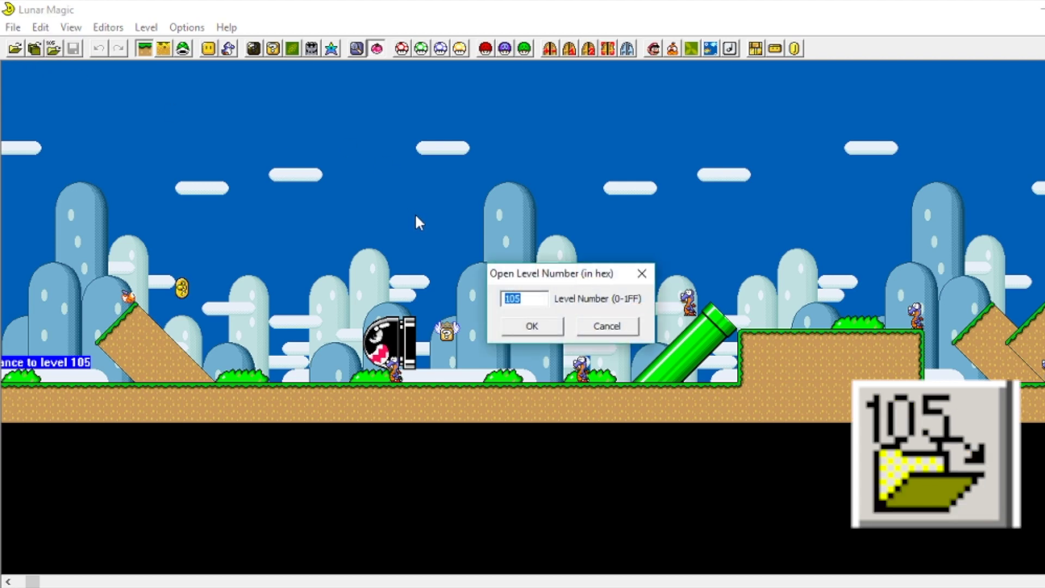
type("1")
key("Return")
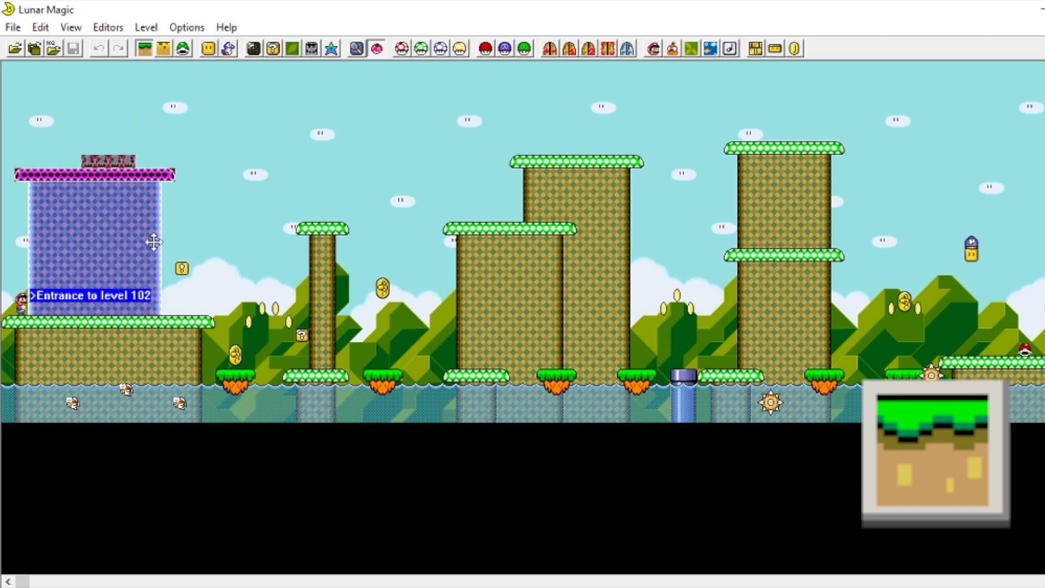
left_click(184, 48)
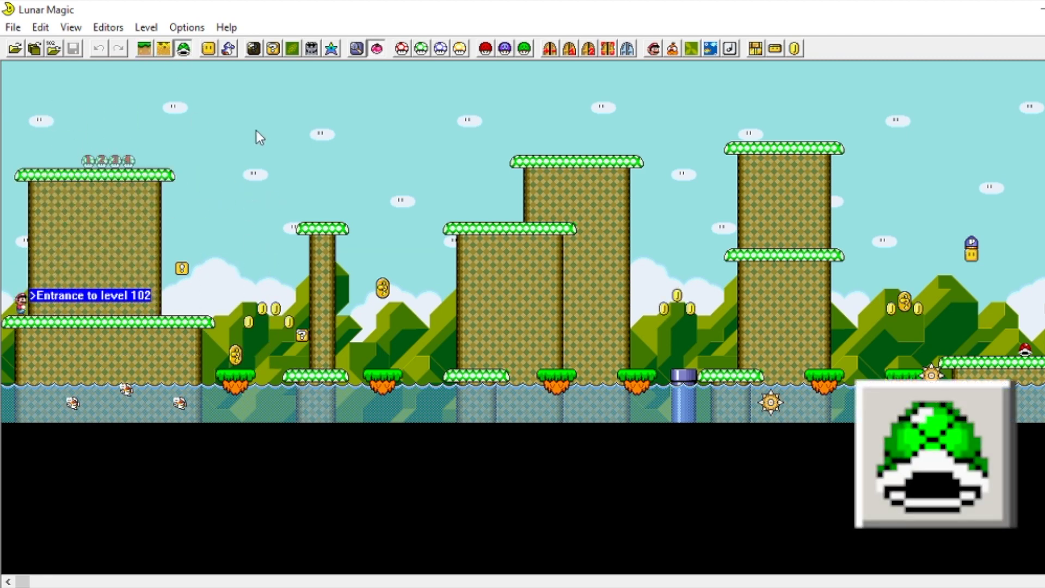
Open the object and sprite lists, move them aside, and close the sprite list.
left_click(209, 48)
left_click_drag(376, 188, 109, 282)
left_click(230, 50)
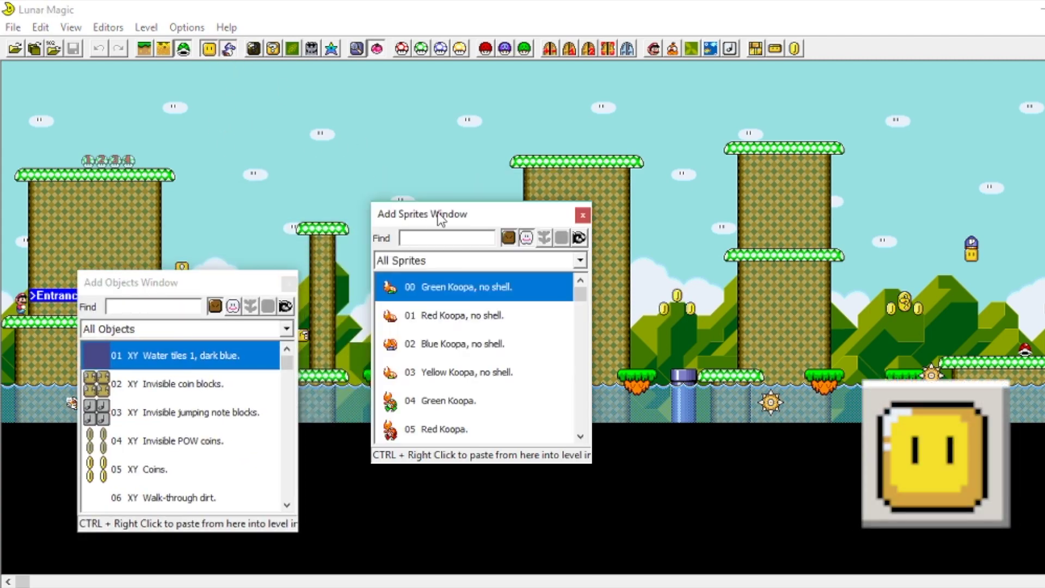
left_click_drag(441, 218, 406, 283)
left_click(547, 280)
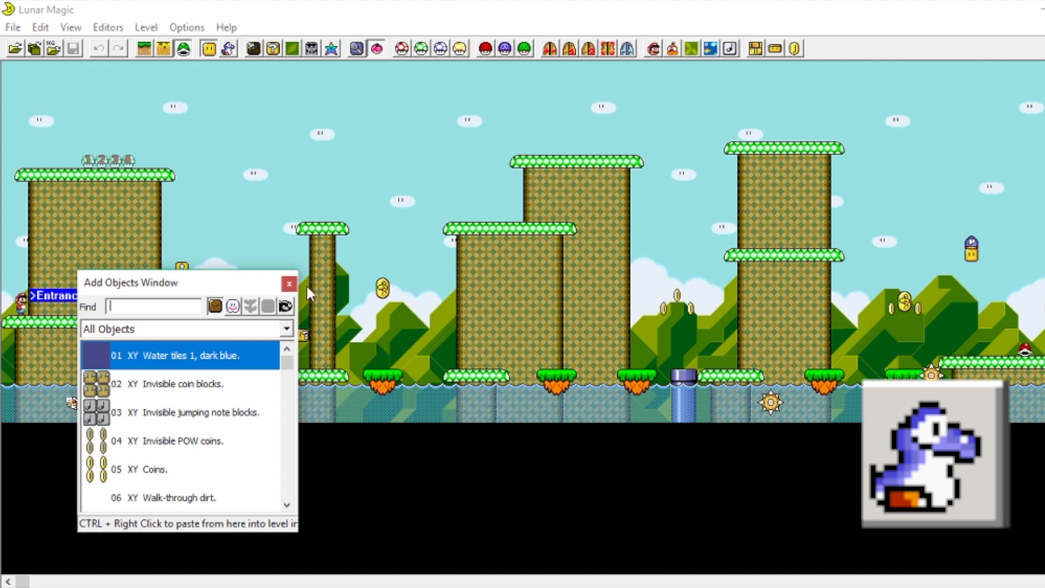
Place a Walk-through dirt object, change it to Invisible POW coins, and position it beside the pillar top.
left_click(163, 412)
left_click(370, 168)
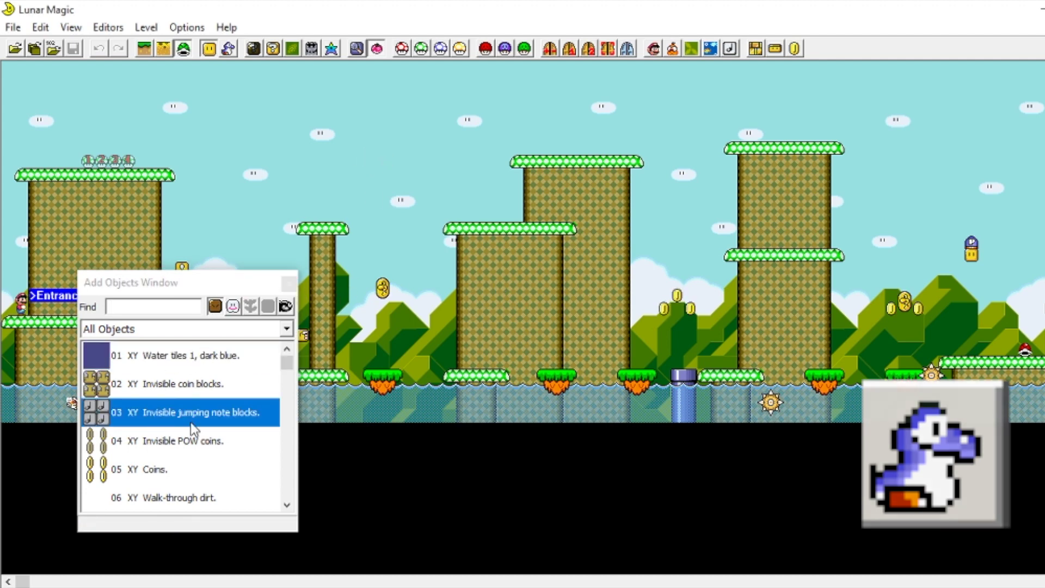
left_click(185, 496)
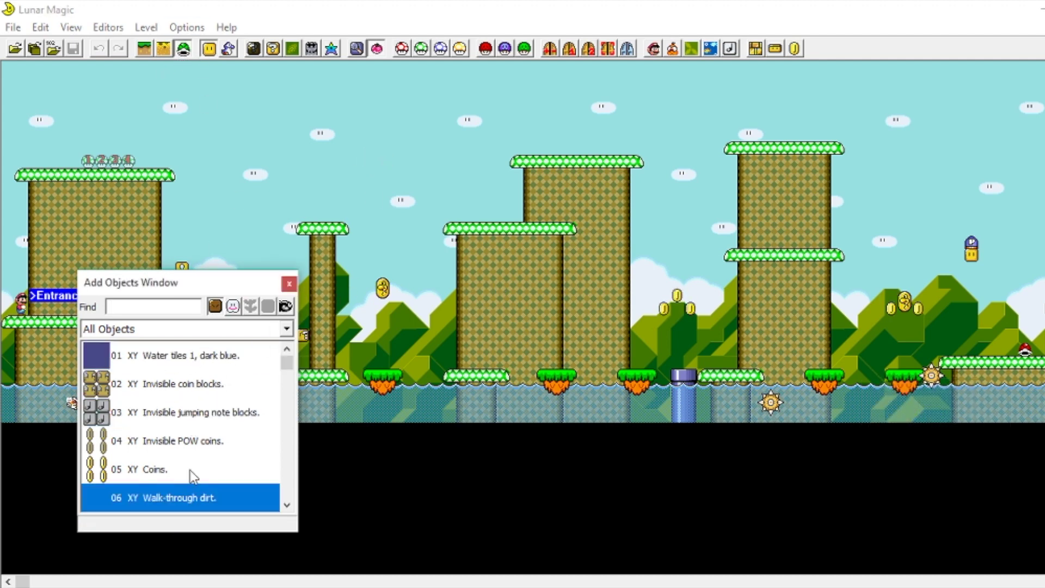
right_click(303, 106)
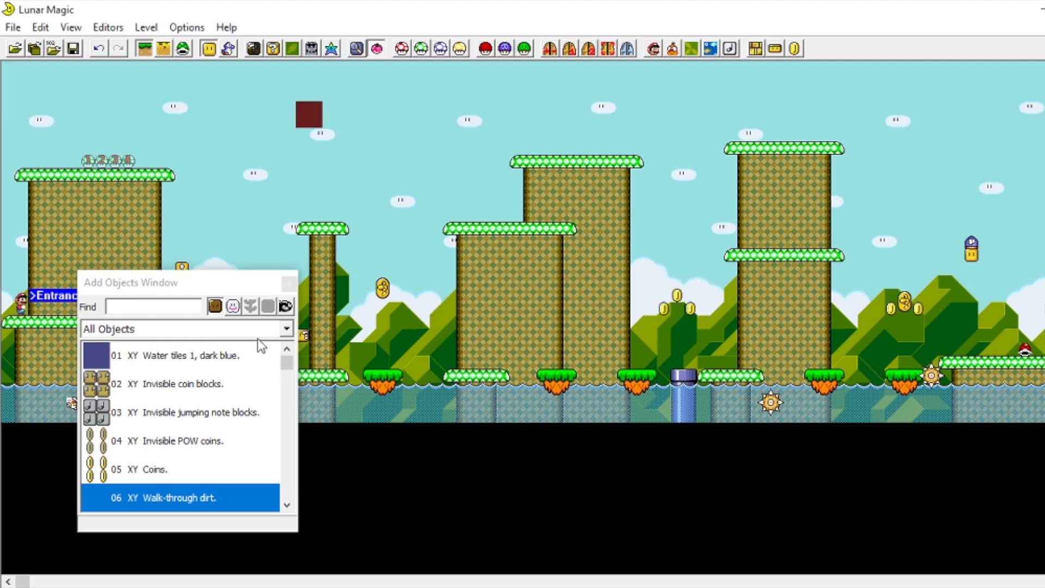
left_click(148, 440)
left_click_drag(310, 114, 435, 219)
key("Insert")
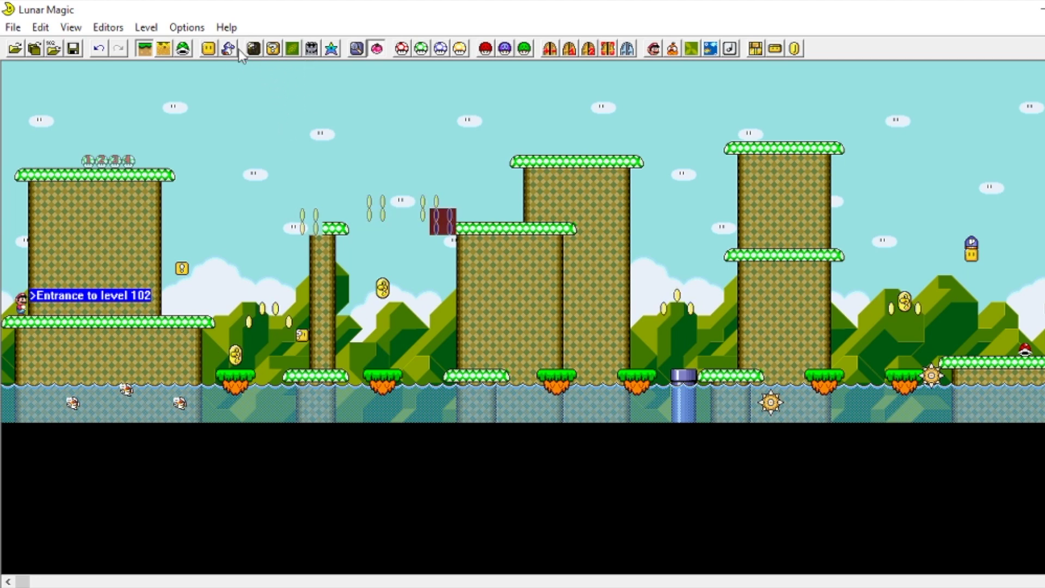
left_click(253, 49)
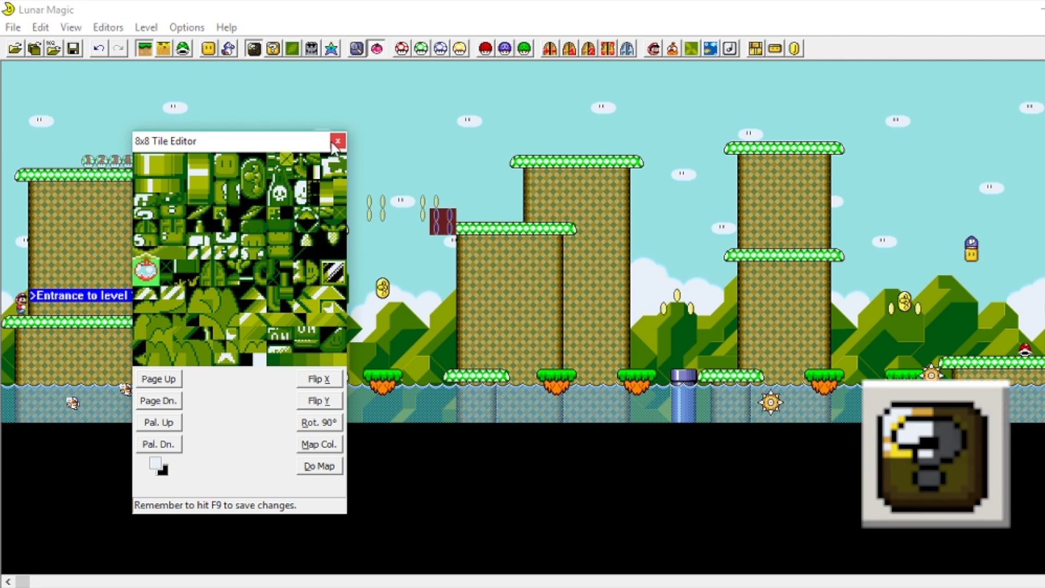
Close the 8x8 Tile Editor and briefly view the 16x16 Tile Map Editor.
left_click(337, 142)
left_click(273, 49)
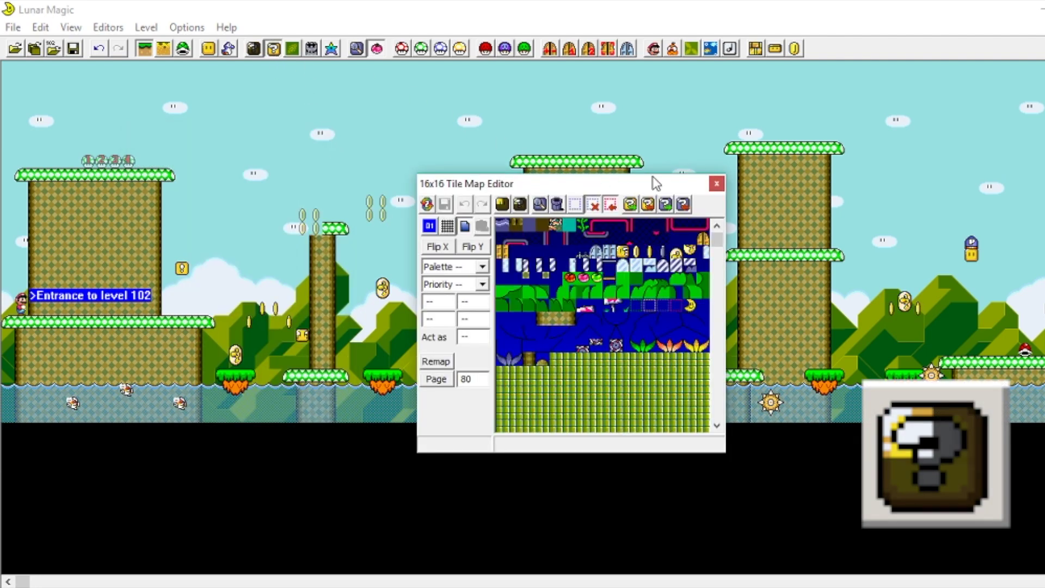
left_click(716, 184)
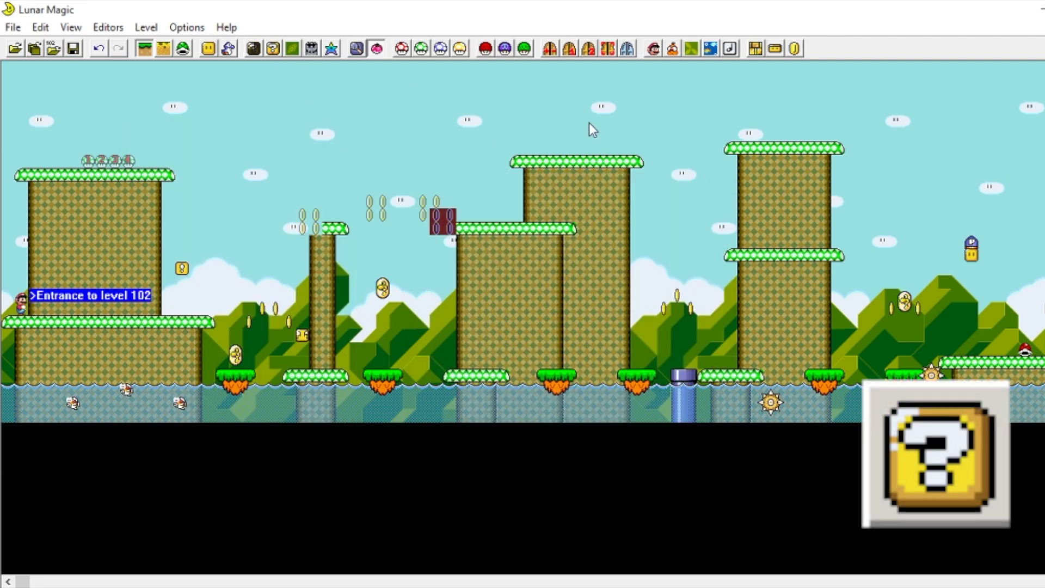
In the Background Layer 2 Editor, nudge a block of hill tiles left and up.
left_click(294, 49)
left_click_drag(547, 282, 738, 498)
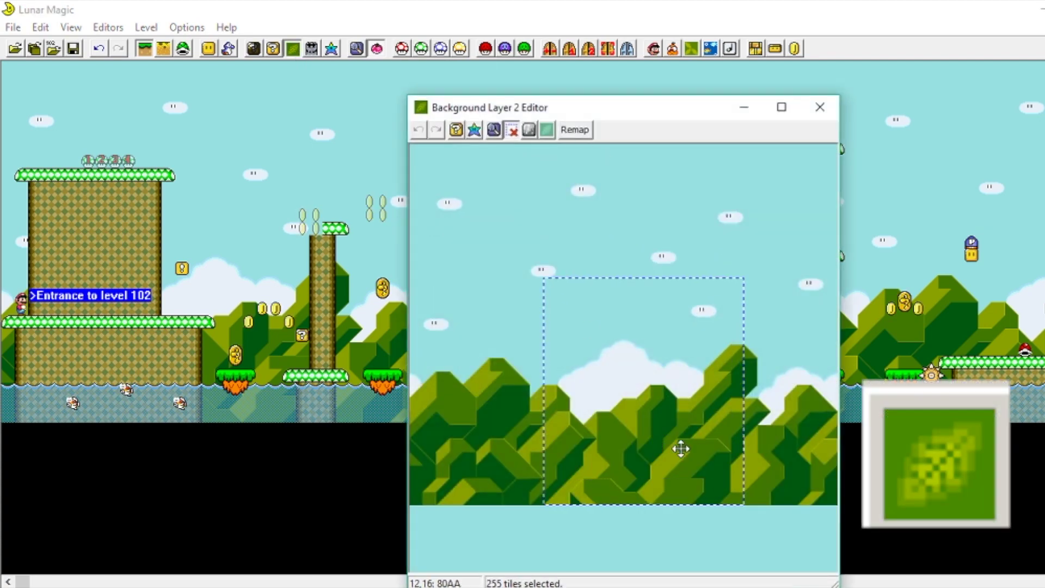
left_click_drag(681, 446, 660, 448)
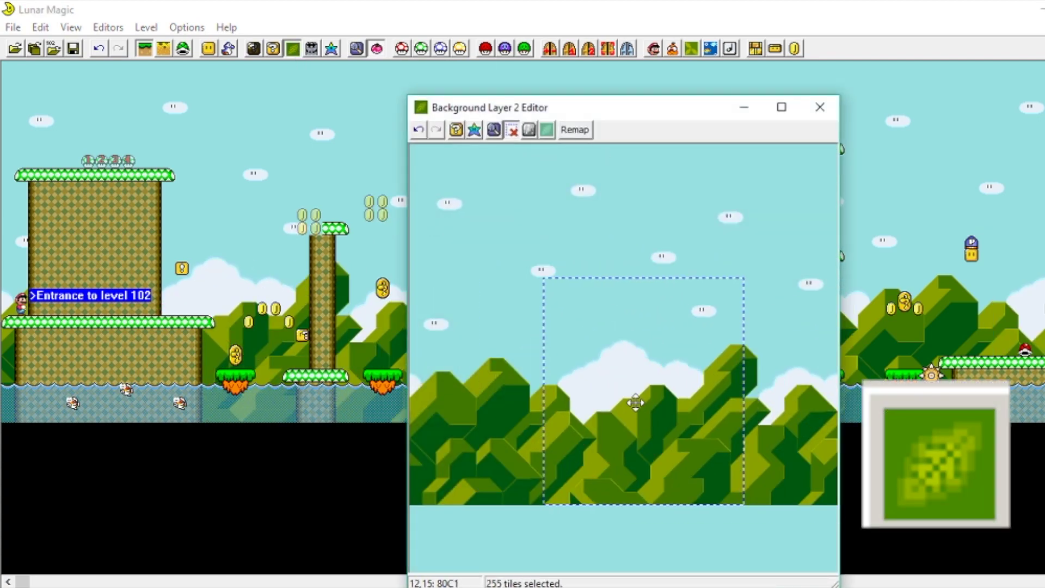
left_click(820, 107)
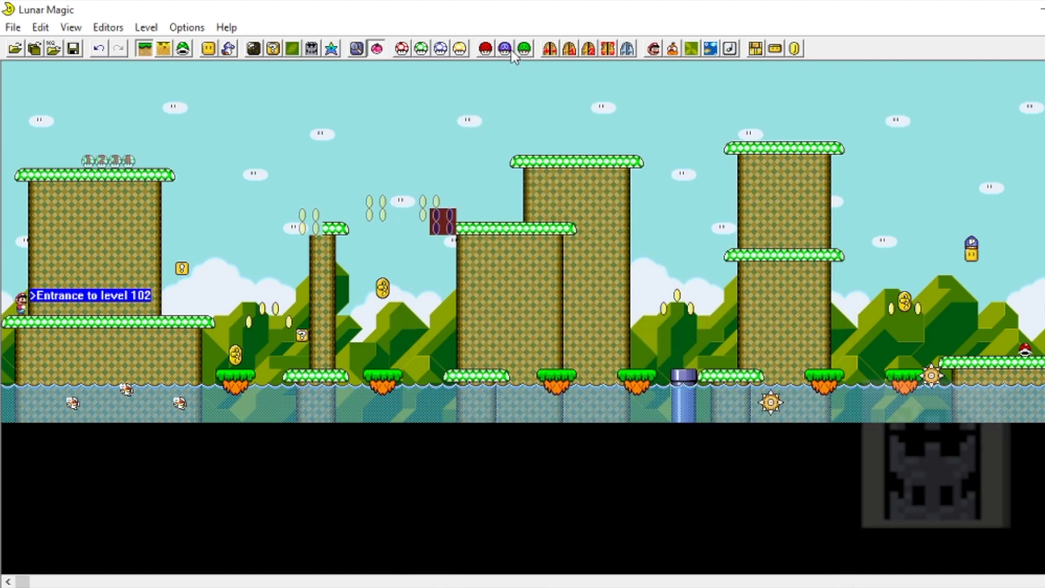
left_click(311, 50)
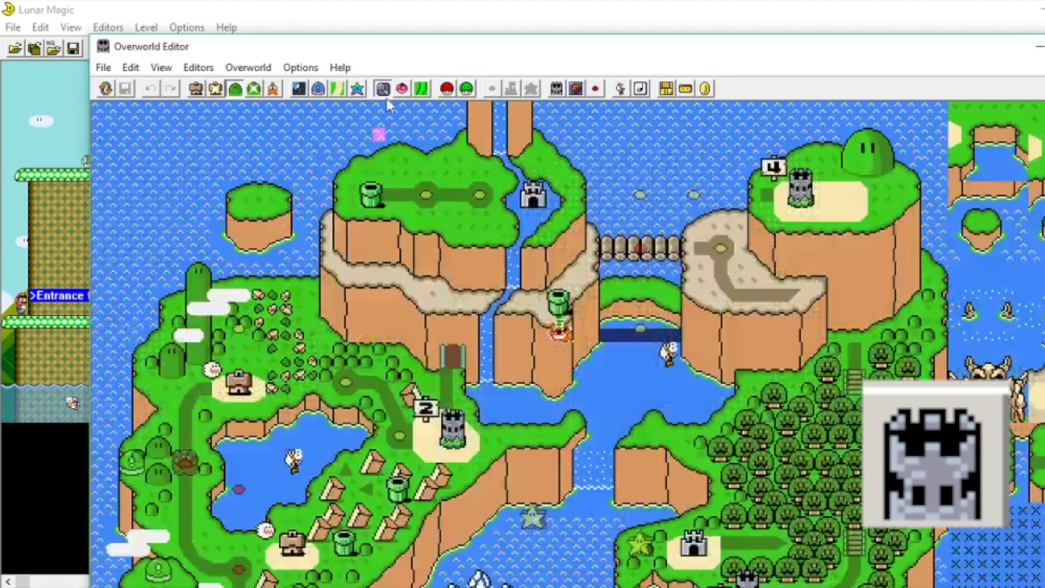
left_click_drag(444, 48, 393, 24)
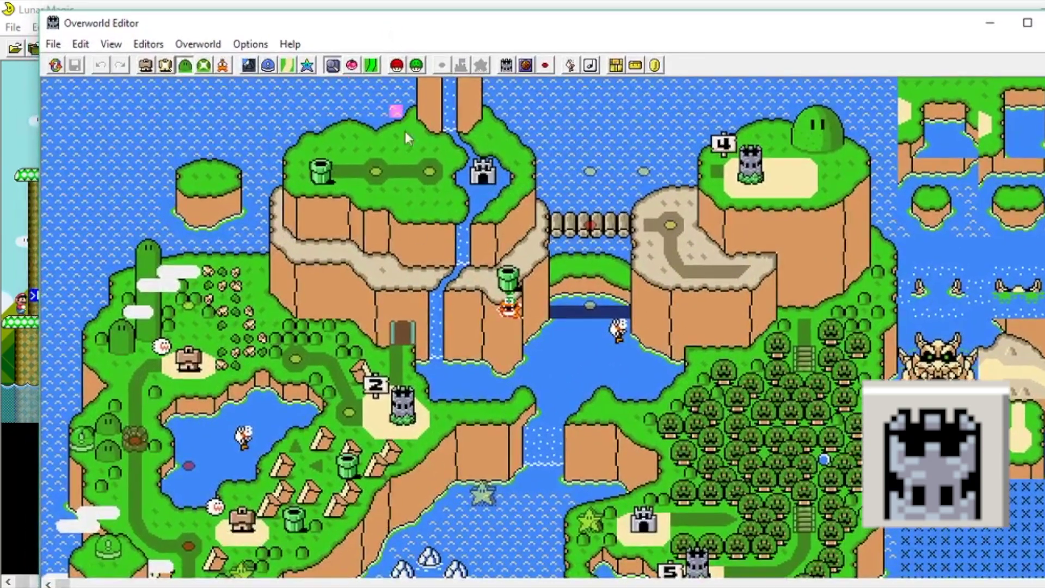
scroll(402, 218, "down", 15)
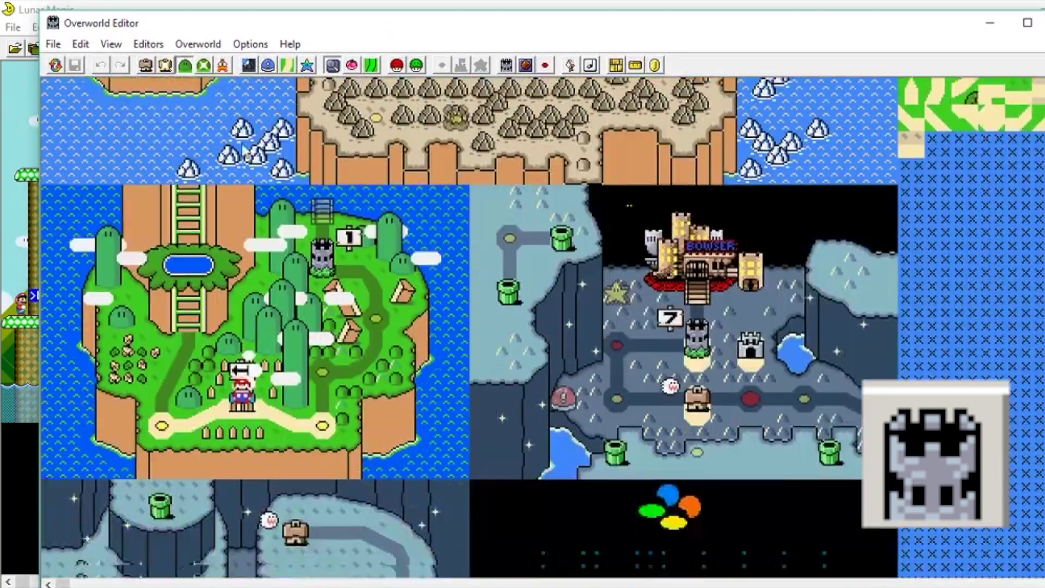
scroll(245, 151, "down", 8)
scroll(291, 260, "up", 8)
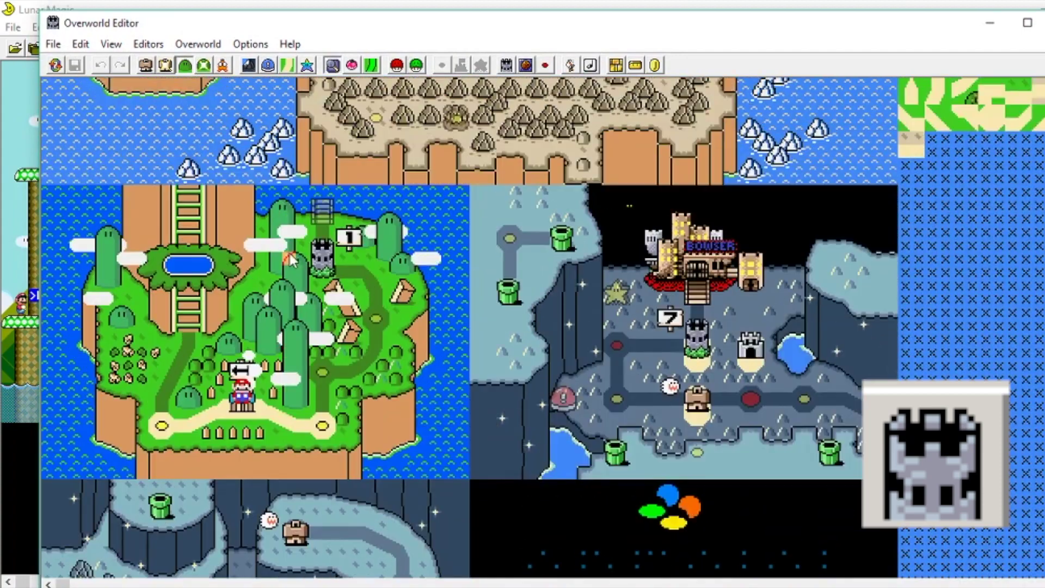
scroll(288, 252, "up", 8)
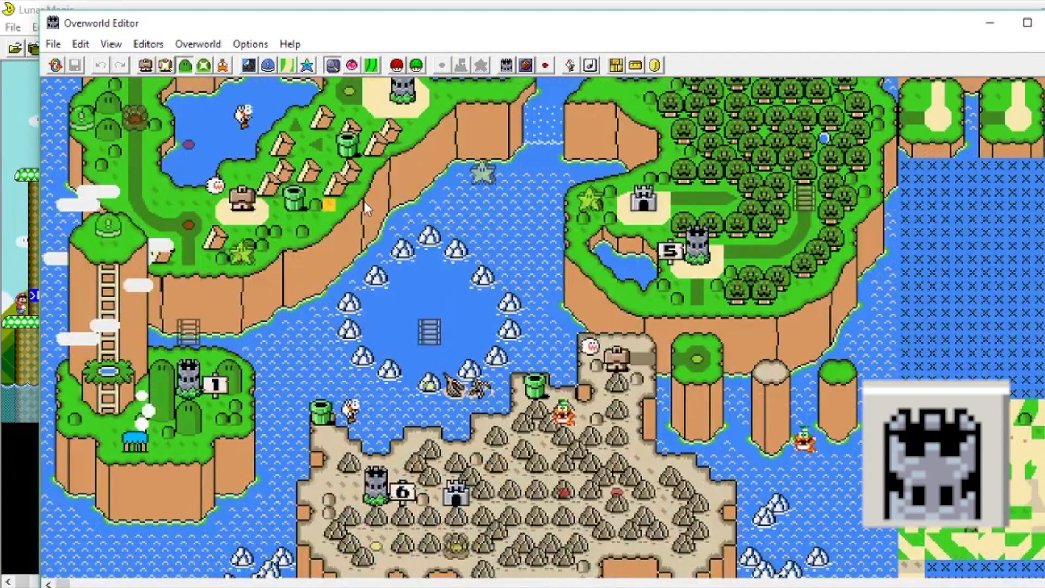
left_click_drag(364, 202, 471, 273)
left_click(397, 252)
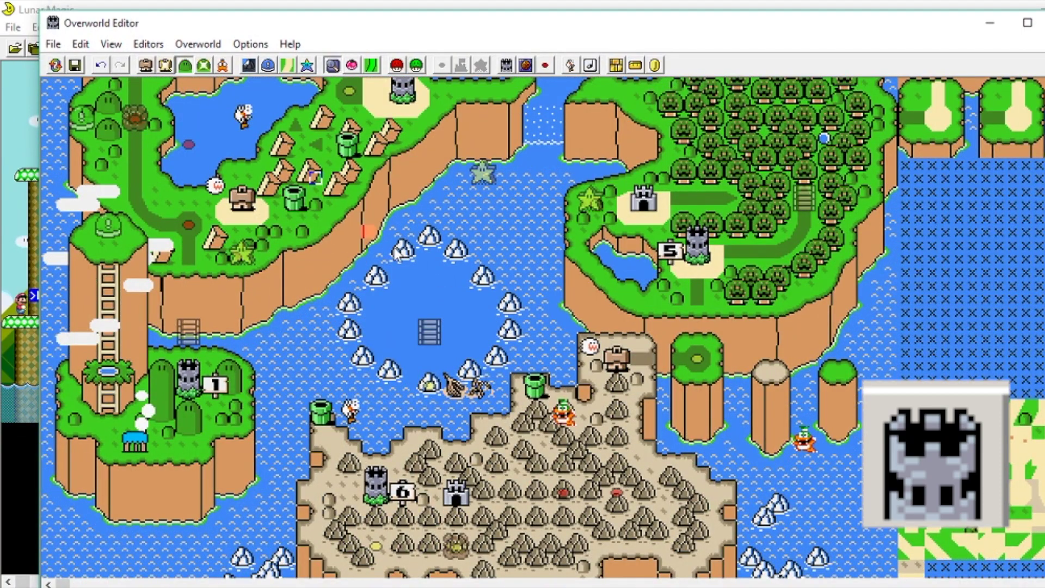
scroll(397, 252, "up", 4)
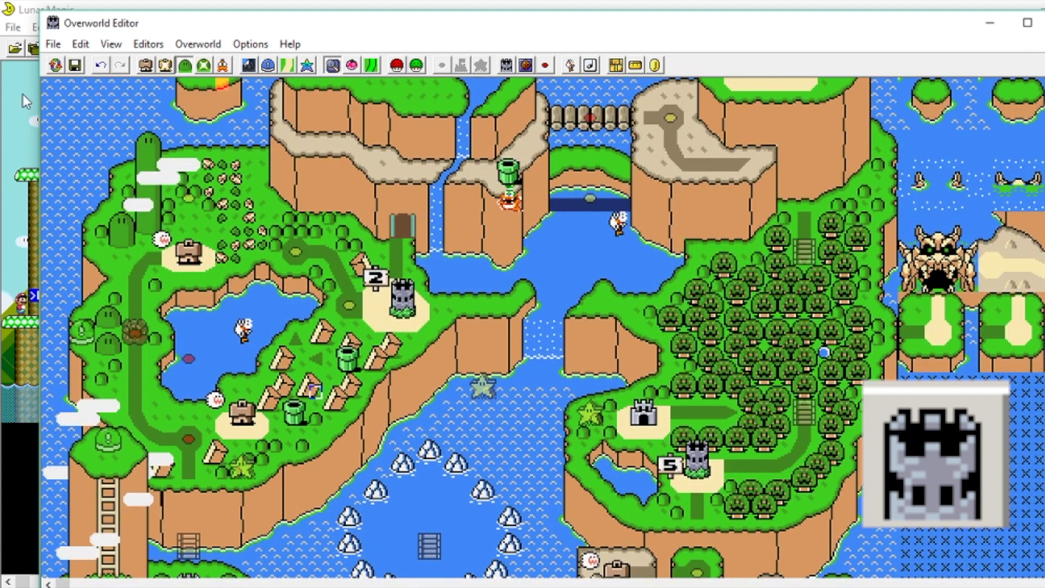
scroll(454, 319, "up", 2)
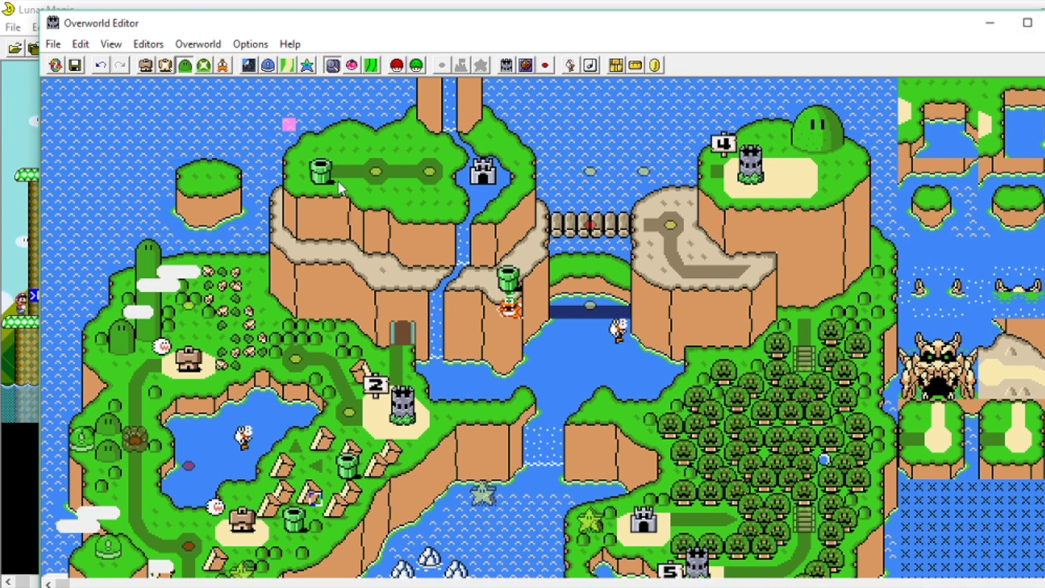
scroll(310, 225, "down", 6)
scroll(212, 245, "down", 4)
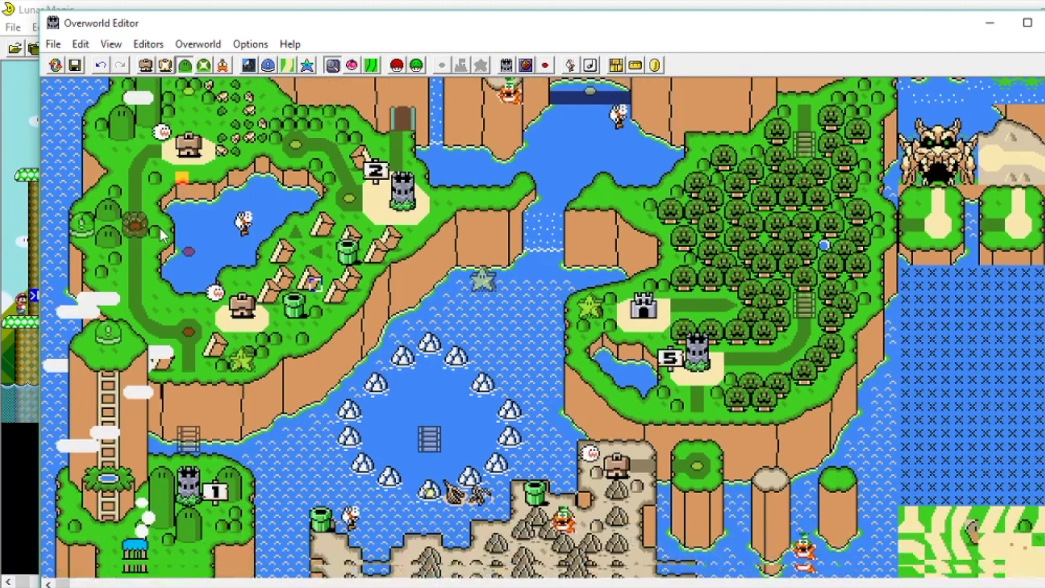
scroll(207, 283, "down", 12)
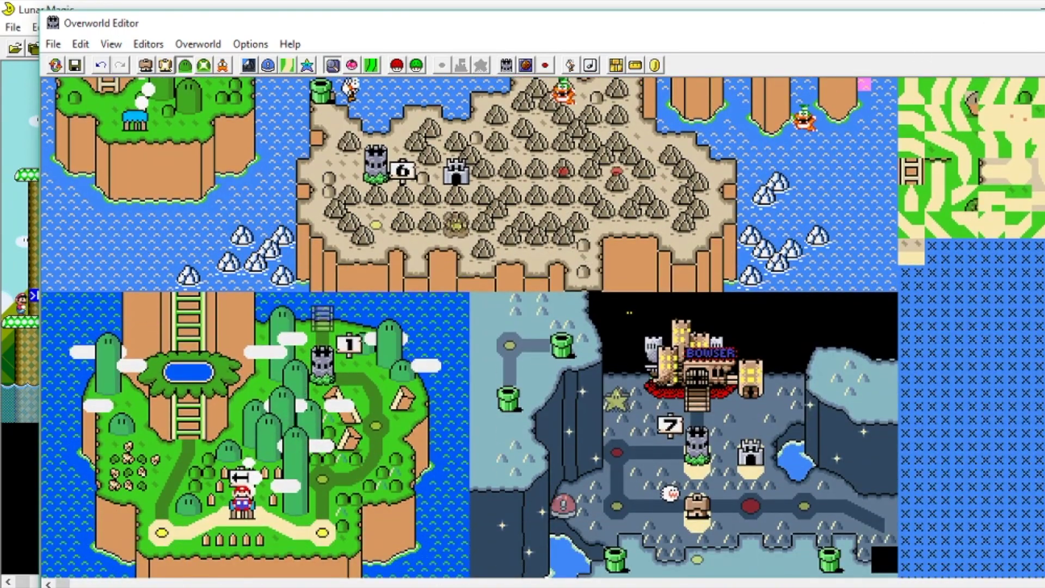
left_click(1037, 23)
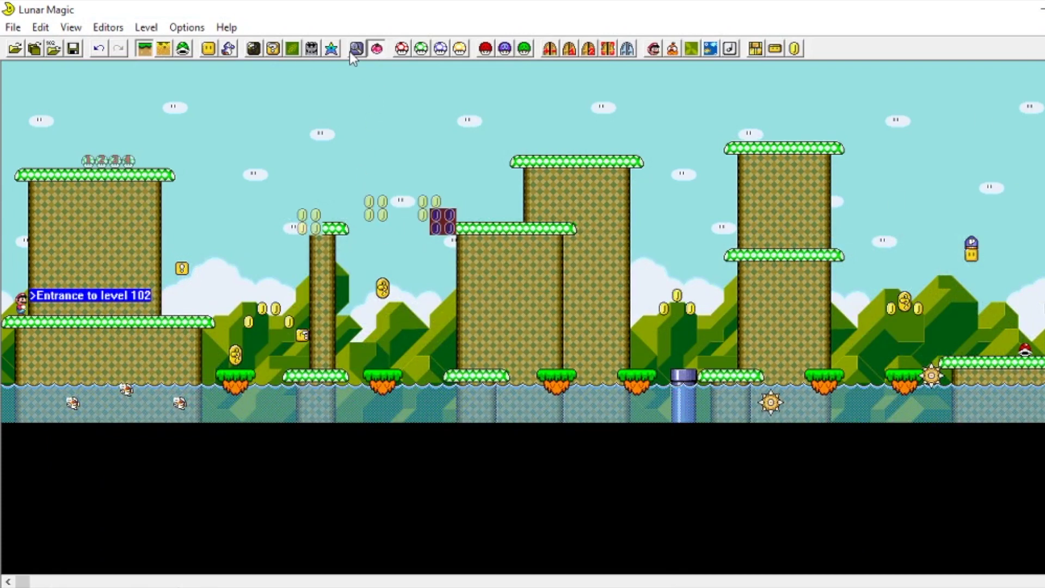
left_click(333, 49)
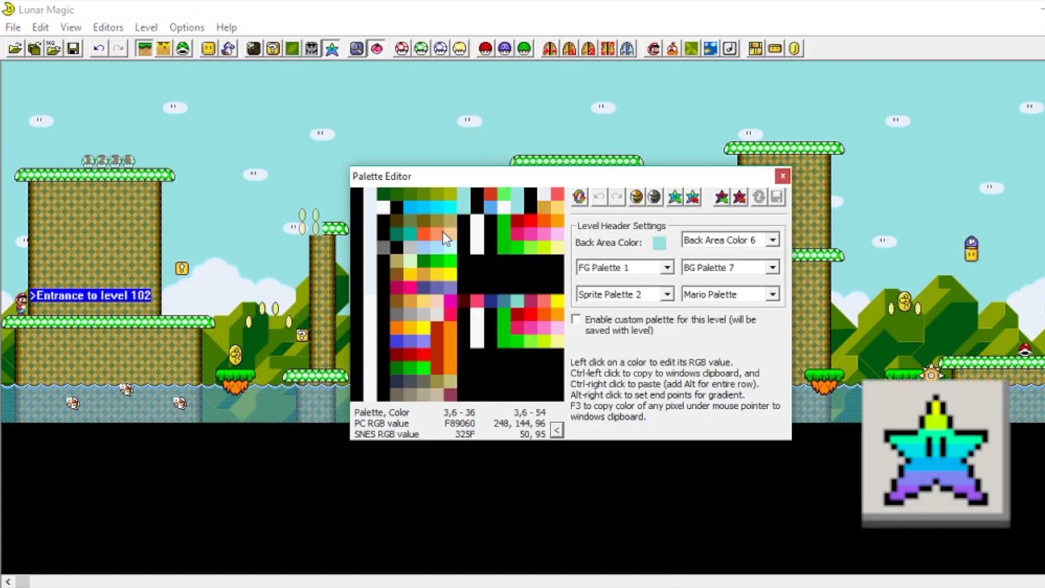
Change a palette colour to light cyan, undo it, and close the Palette Editor.
left_click(386, 200)
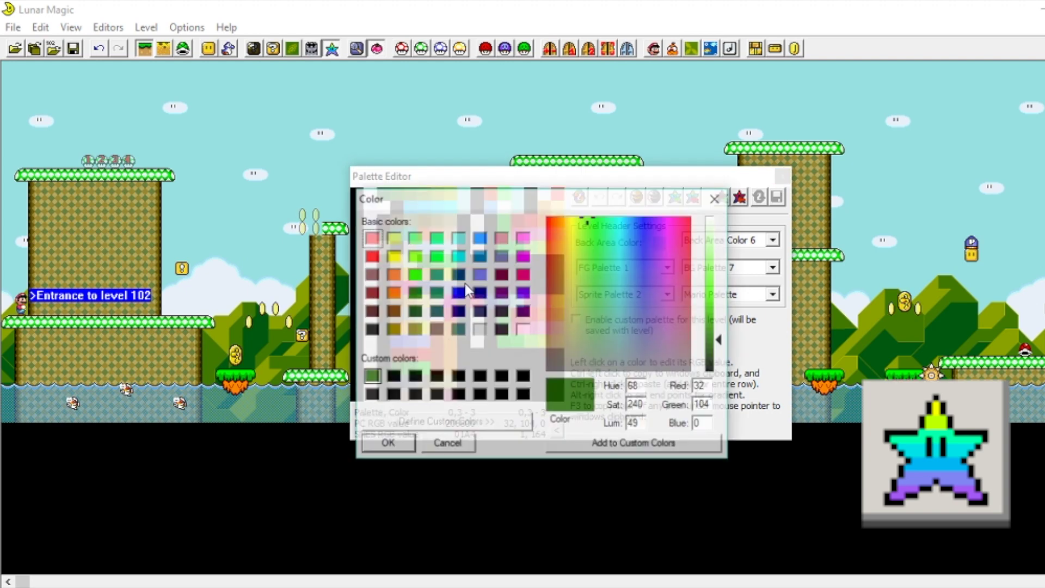
left_click(458, 273)
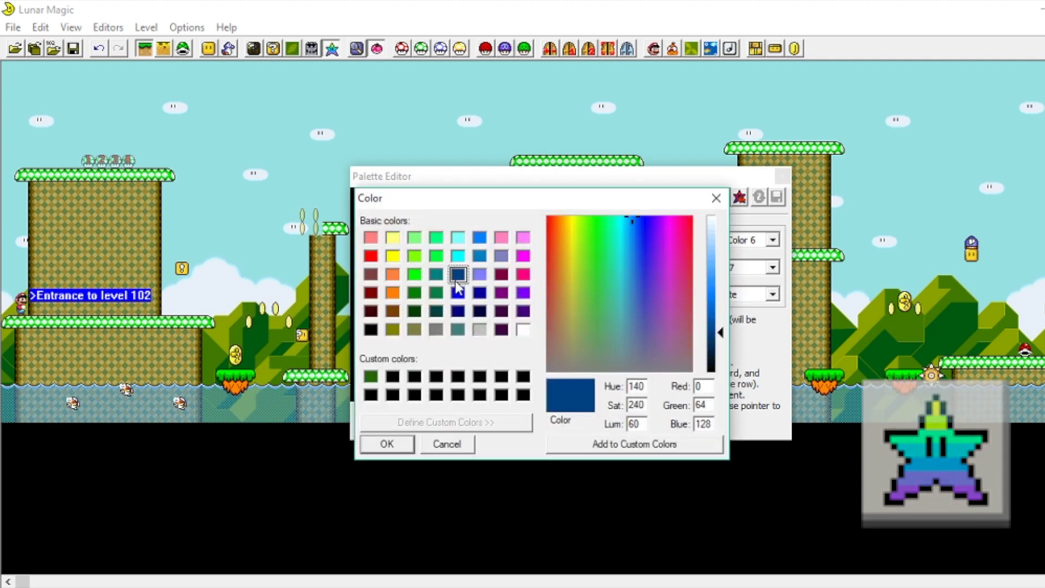
left_click(458, 238)
left_click(395, 444)
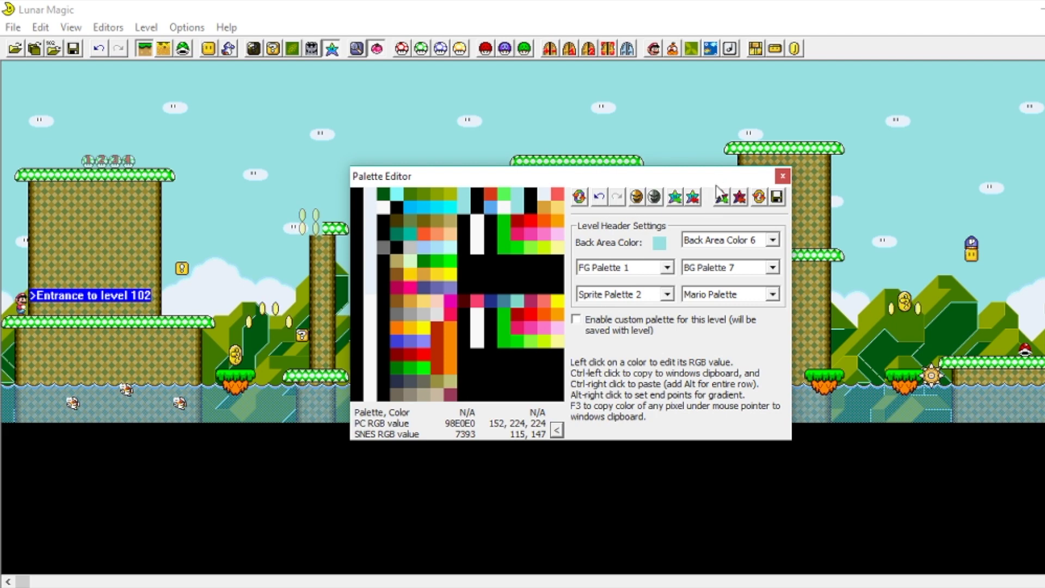
left_click(599, 197)
left_click(778, 177)
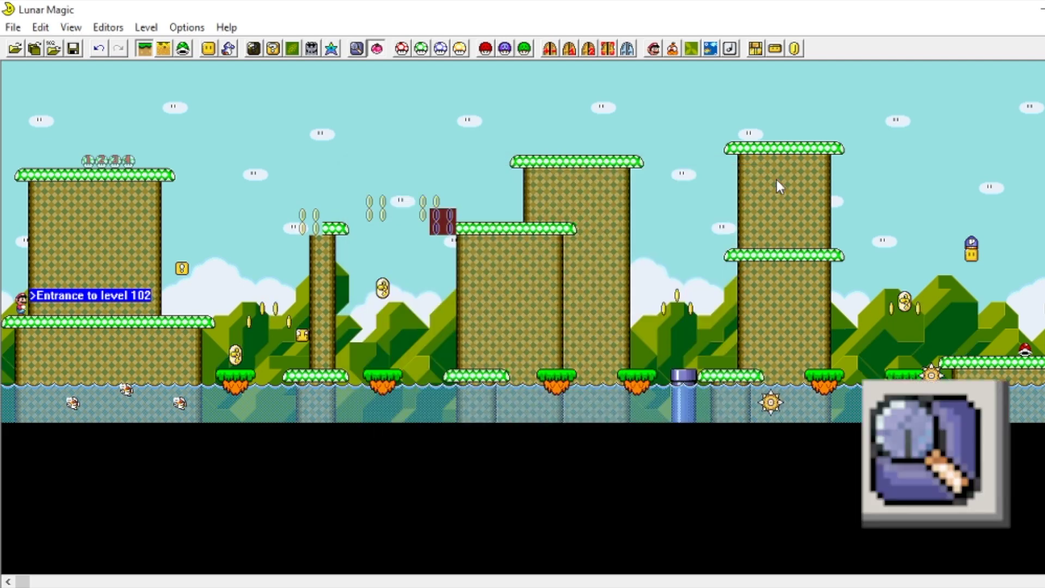
Dismiss the zoom choices unchanged and turn off the level animation preview.
left_click(356, 49)
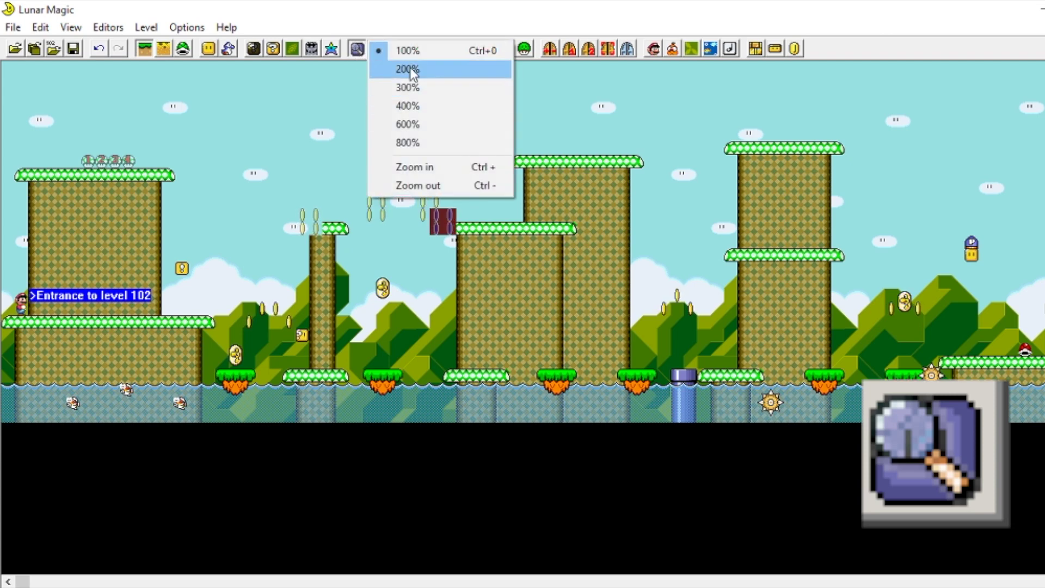
key("Escape")
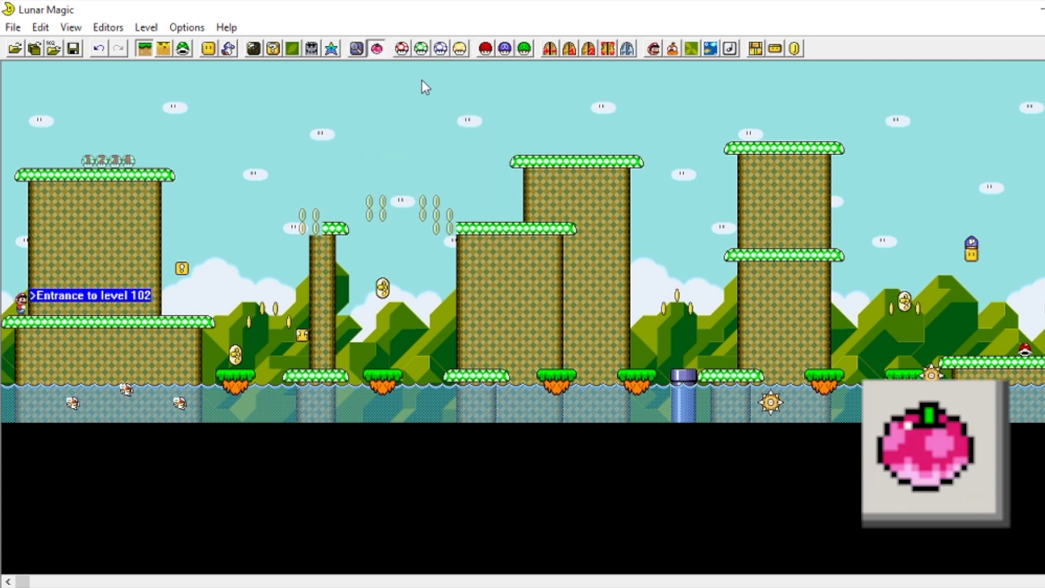
left_click(382, 51)
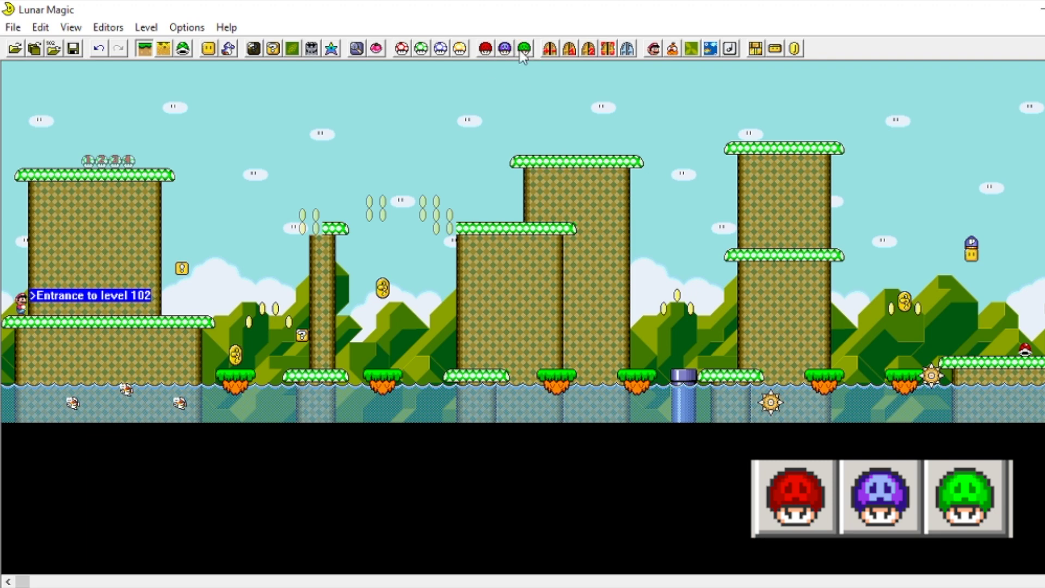
Review the screen exit, main/midway entrance, and secondary entrance settings, then run an exit scan.
left_click(549, 49)
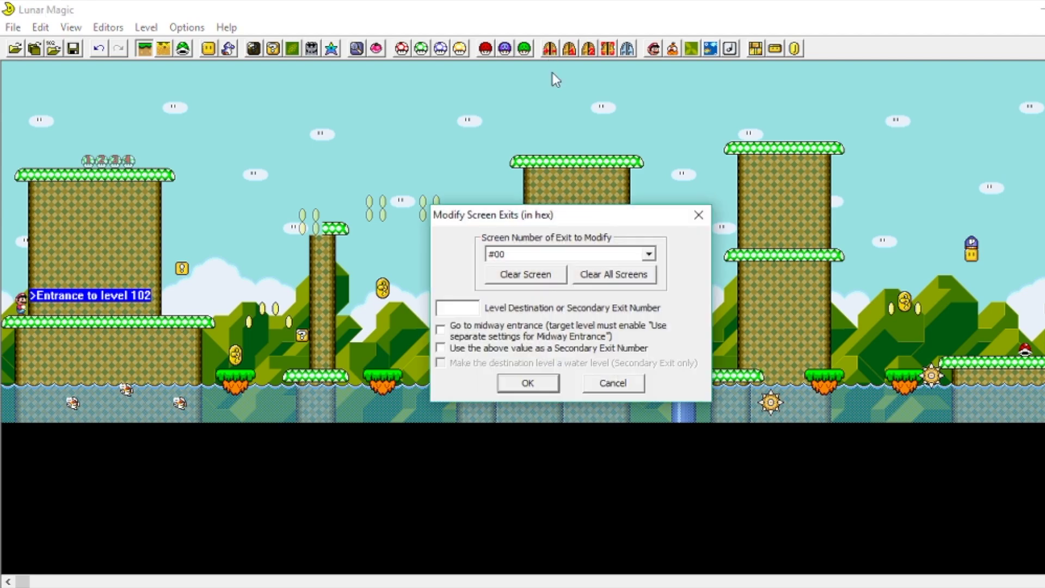
left_click(697, 216)
left_click(569, 49)
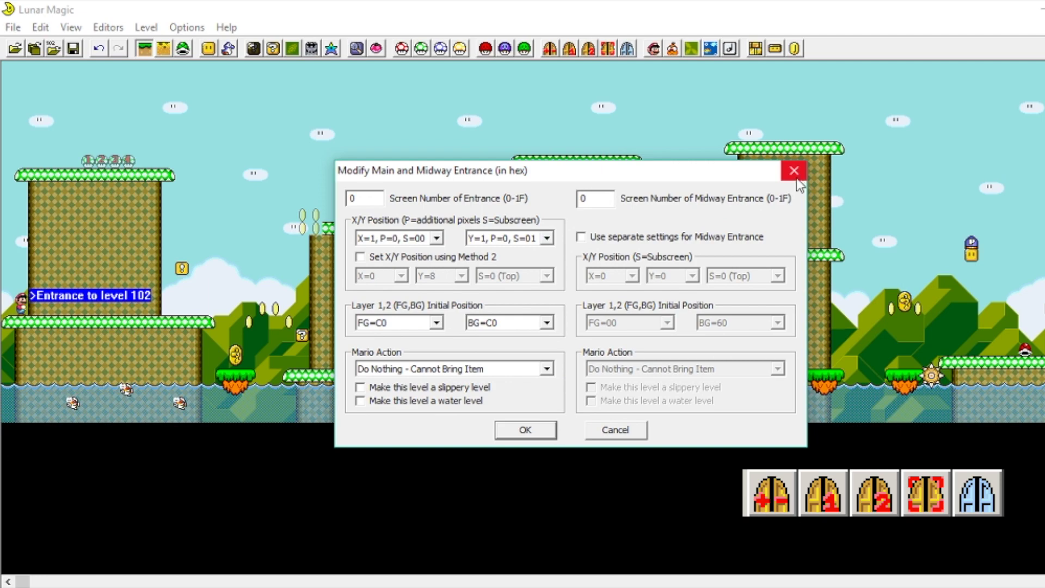
left_click(795, 174)
scroll(815, 234, "right", 5)
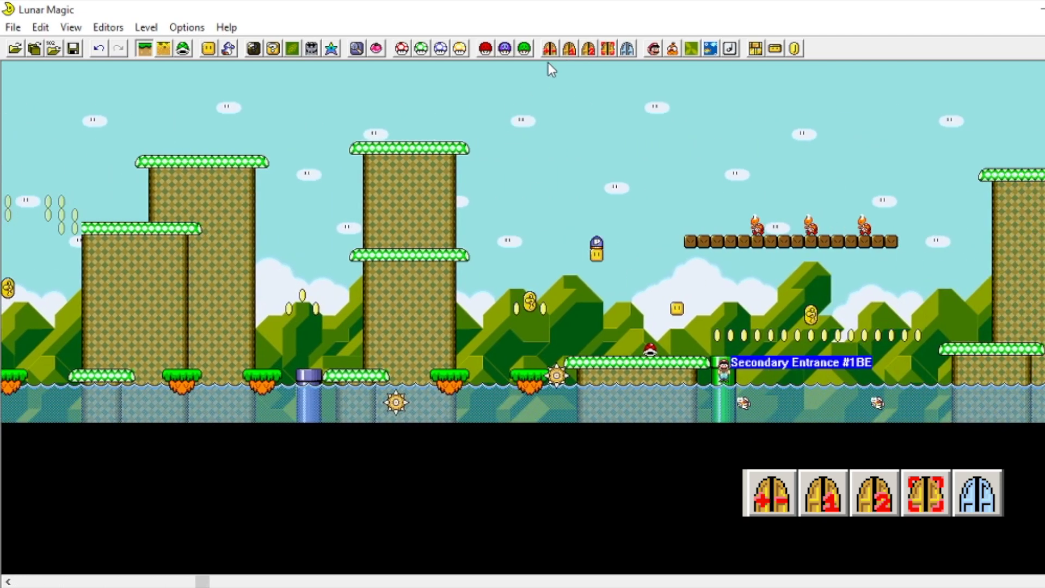
left_click(592, 48)
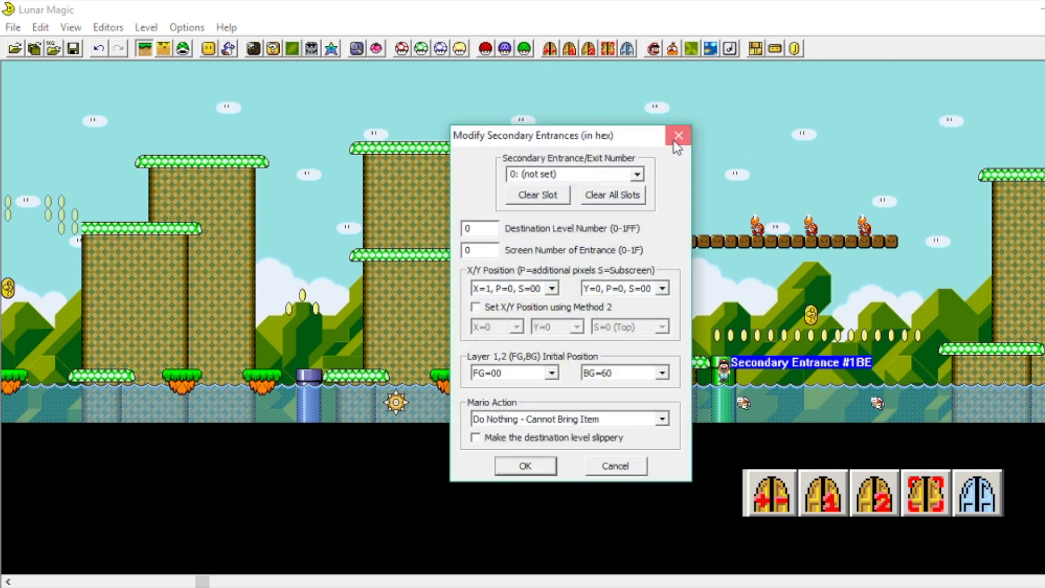
left_click(675, 137)
left_click(607, 48)
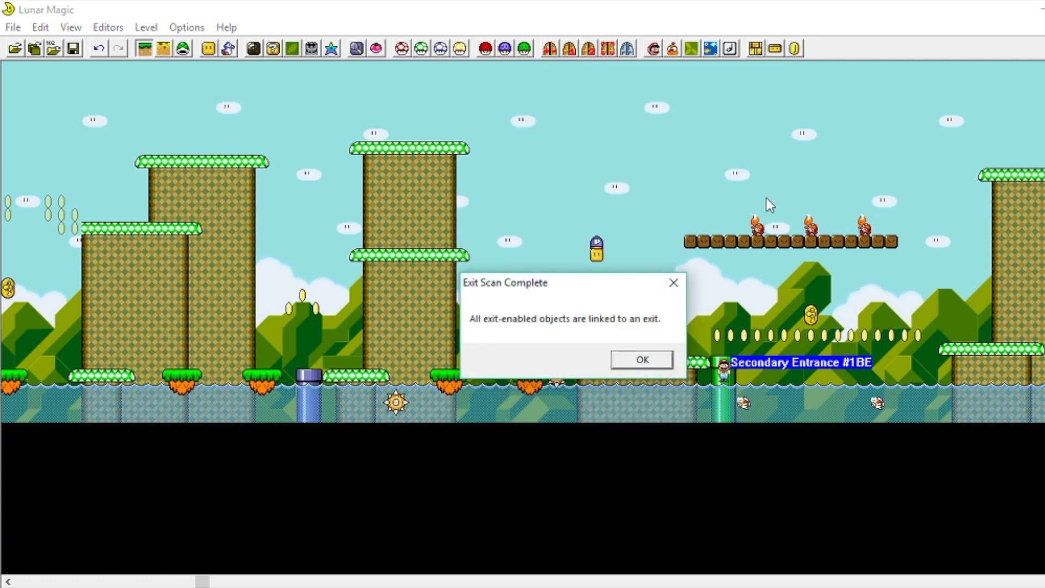
left_click(674, 284)
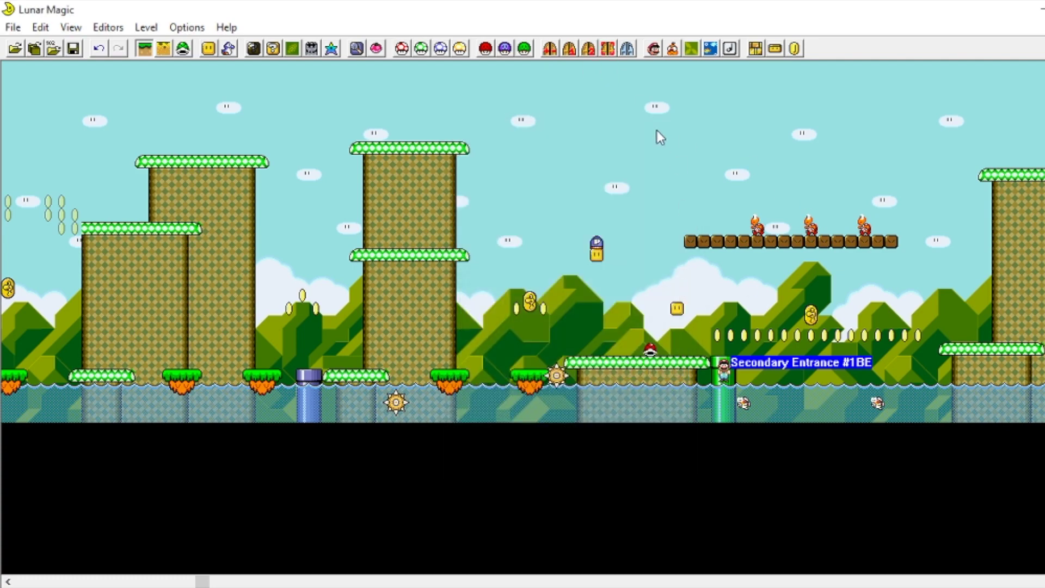
Show the screen exits overlay and scroll across the level's numbered screens.
left_click(627, 49)
scroll(591, 179, "right", 10)
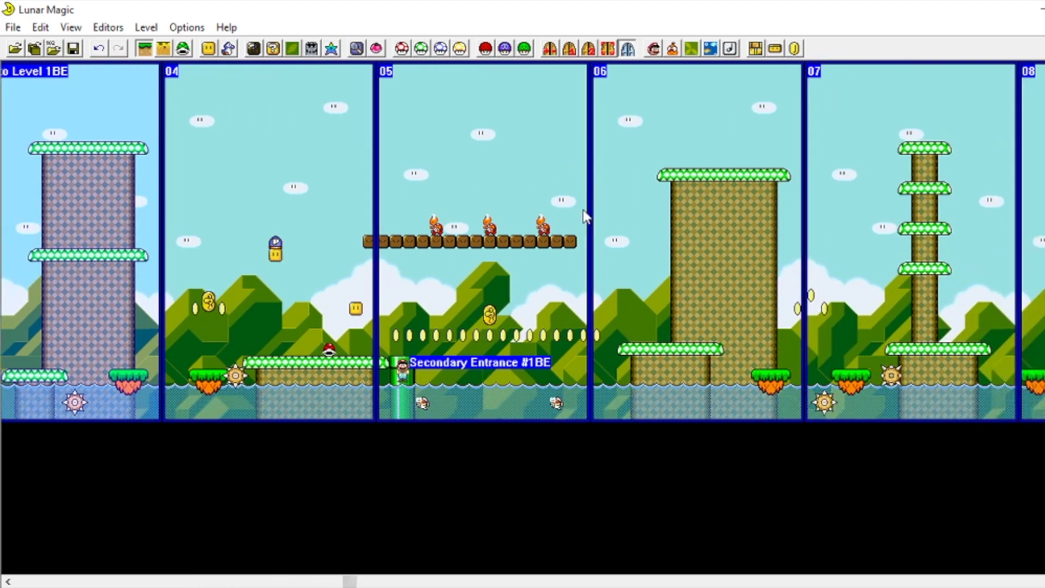
scroll(624, 185, "right", 10)
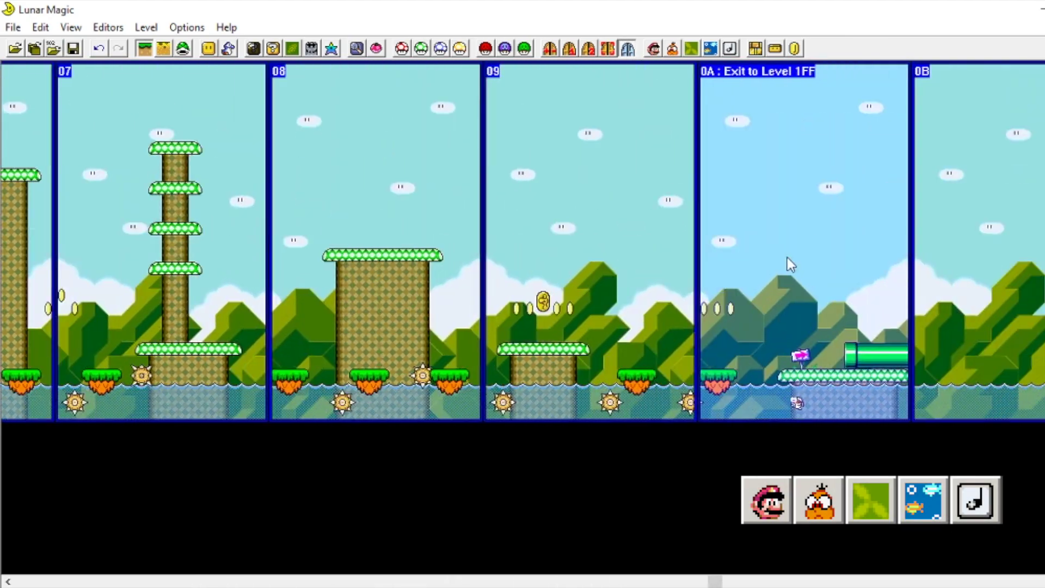
scroll(325, 344, "left", 10)
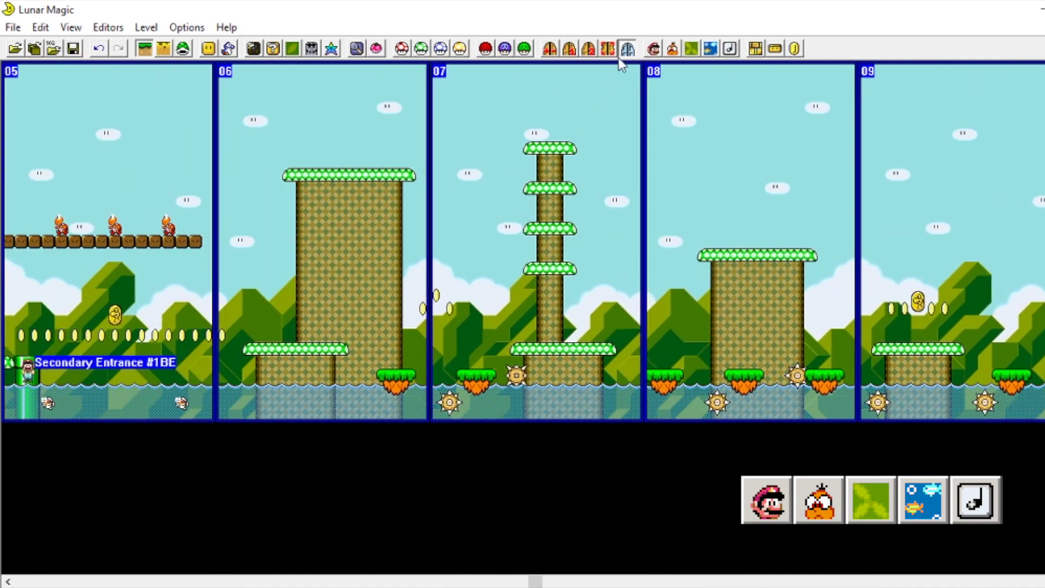
left_click(627, 49)
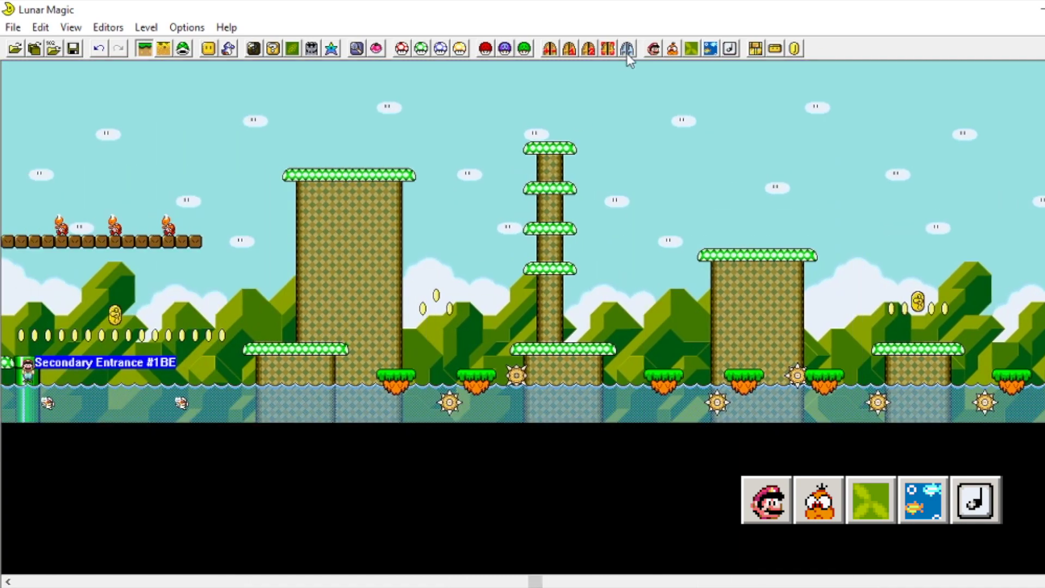
left_click(653, 49)
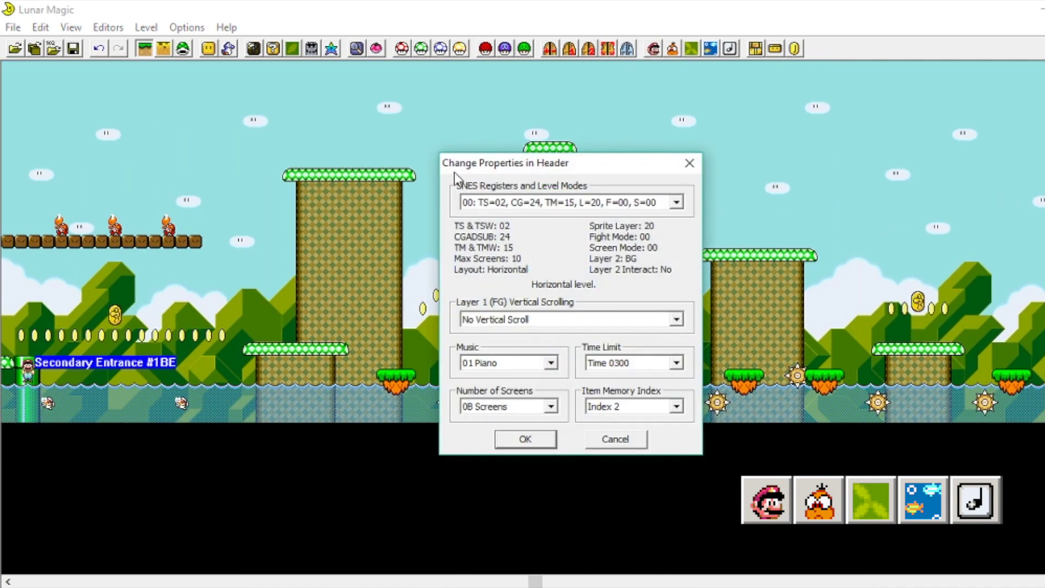
left_click(697, 163)
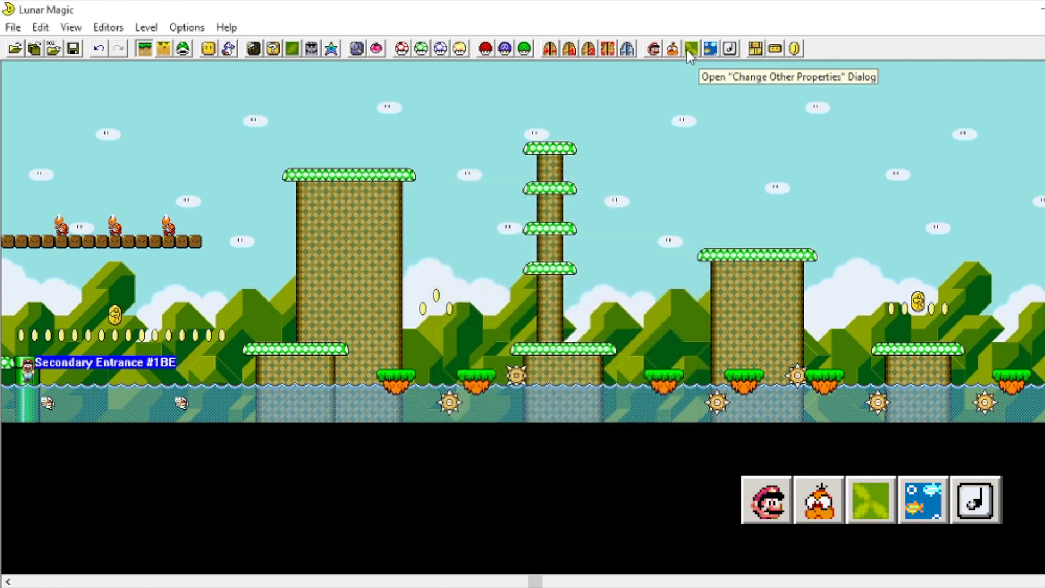
left_click(688, 50)
left_click(681, 238)
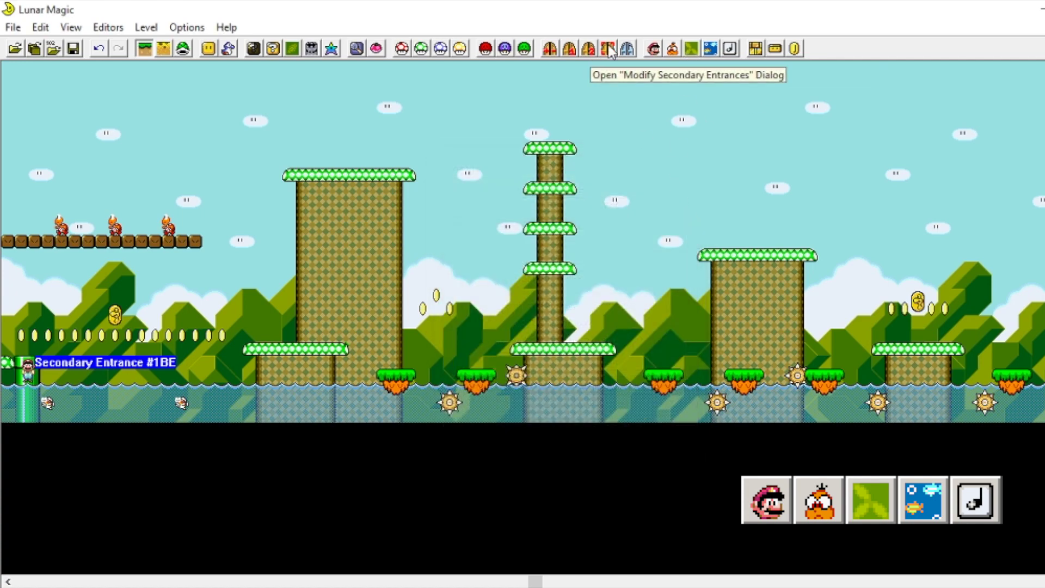
left_click(673, 50)
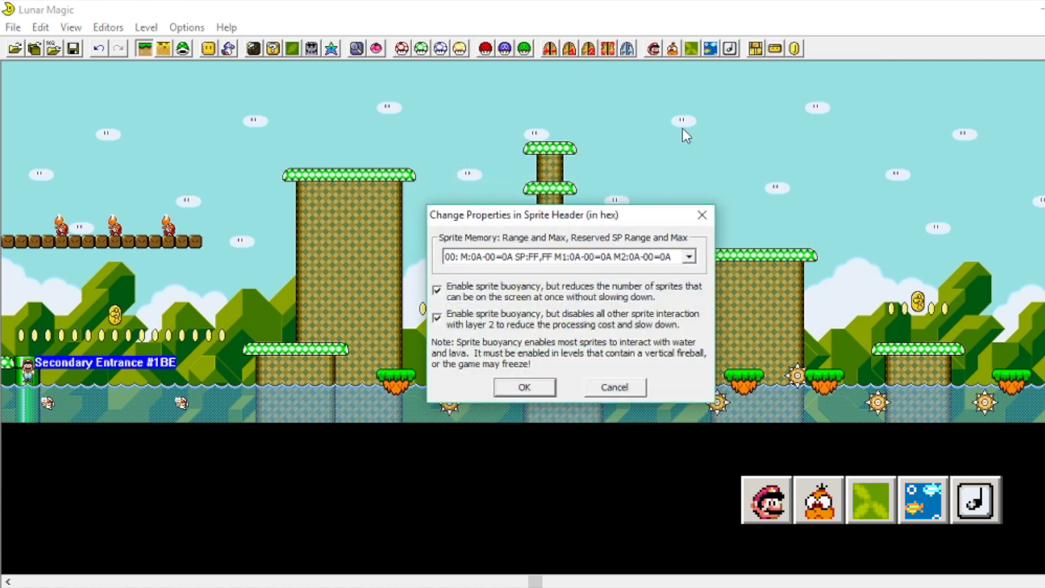
left_click(712, 217)
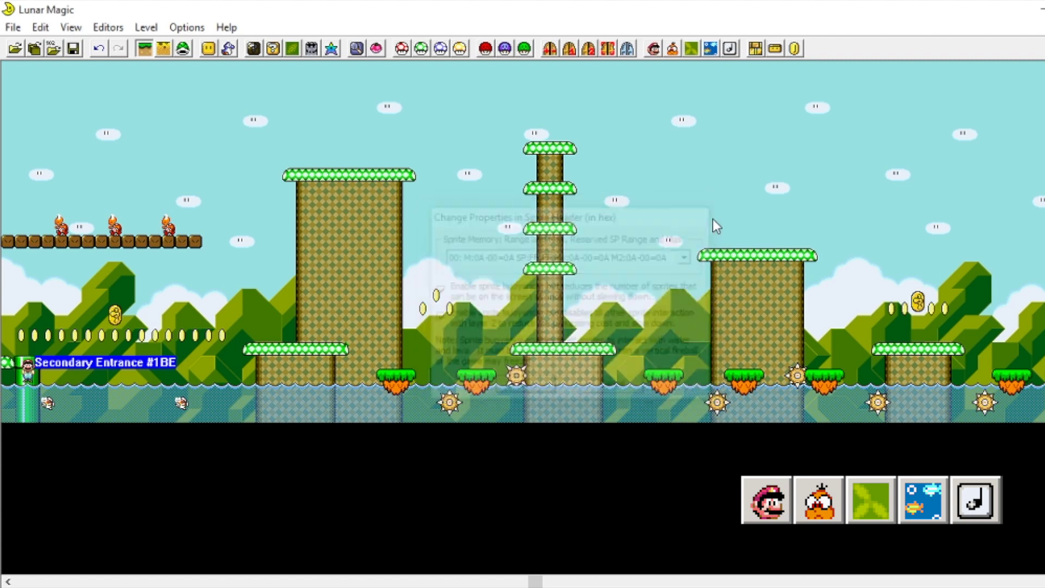
left_click(729, 49)
left_click(508, 264)
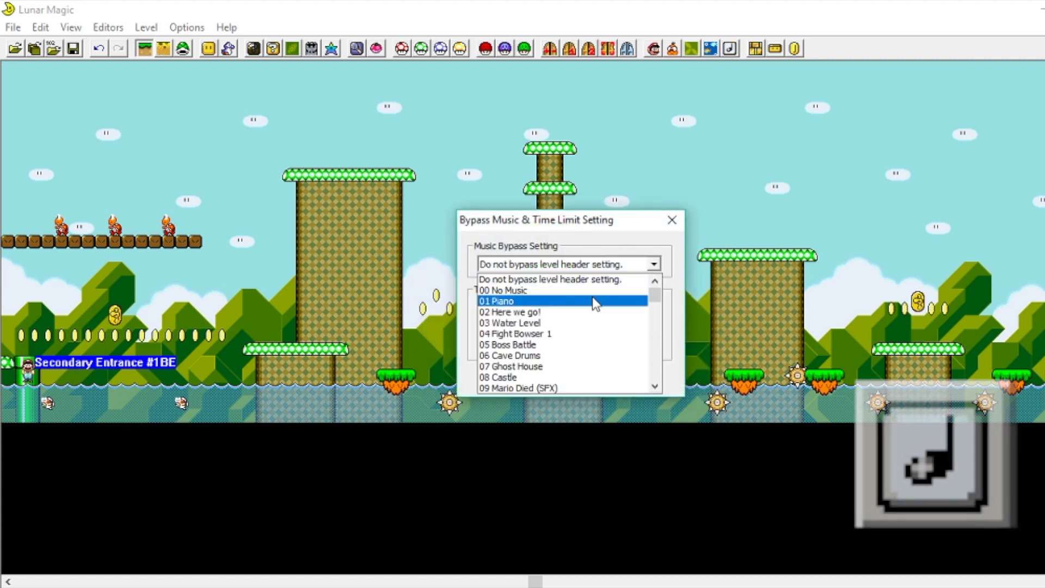
scroll(581, 308, "down", 2)
scroll(593, 326, "up", 2)
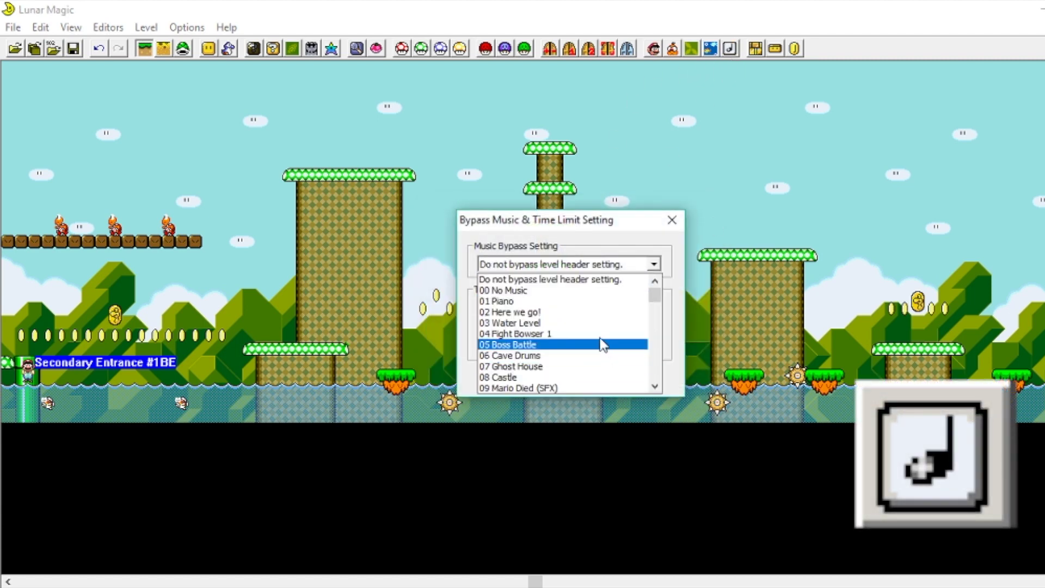
left_click(665, 232)
left_click(672, 219)
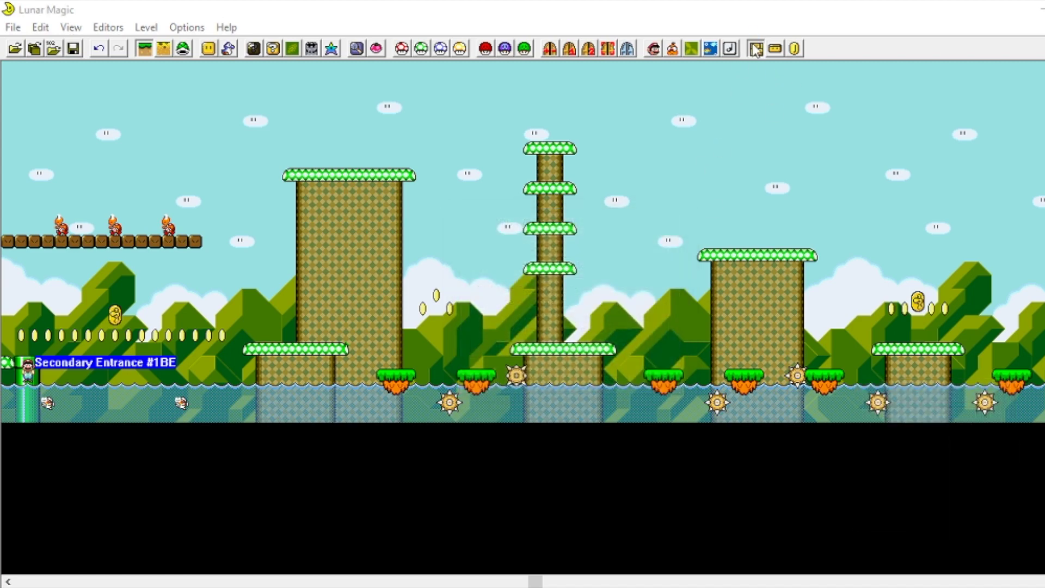
left_click(755, 48)
left_click(743, 154)
left_click(774, 48)
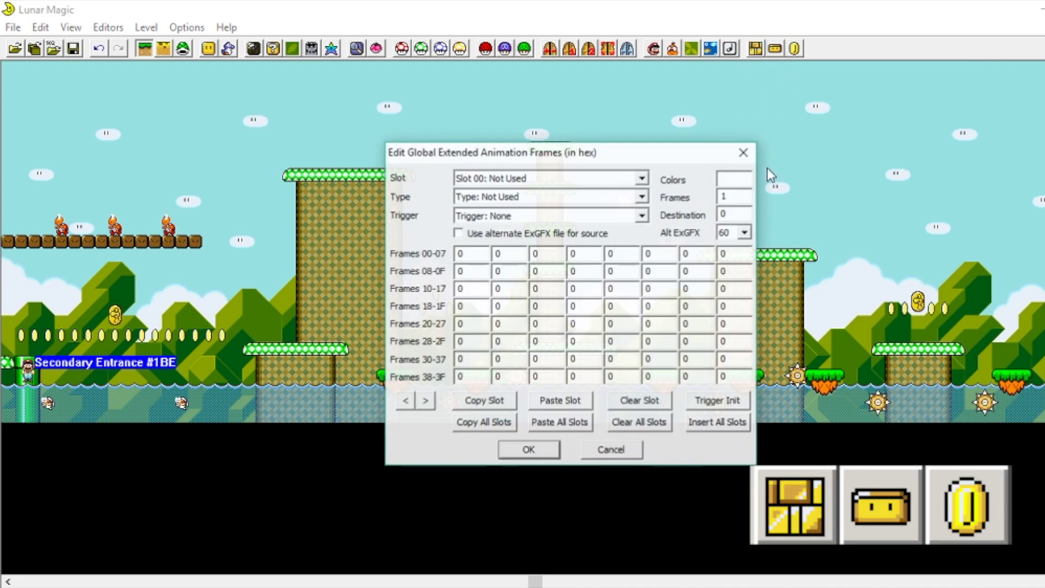
left_click(743, 152)
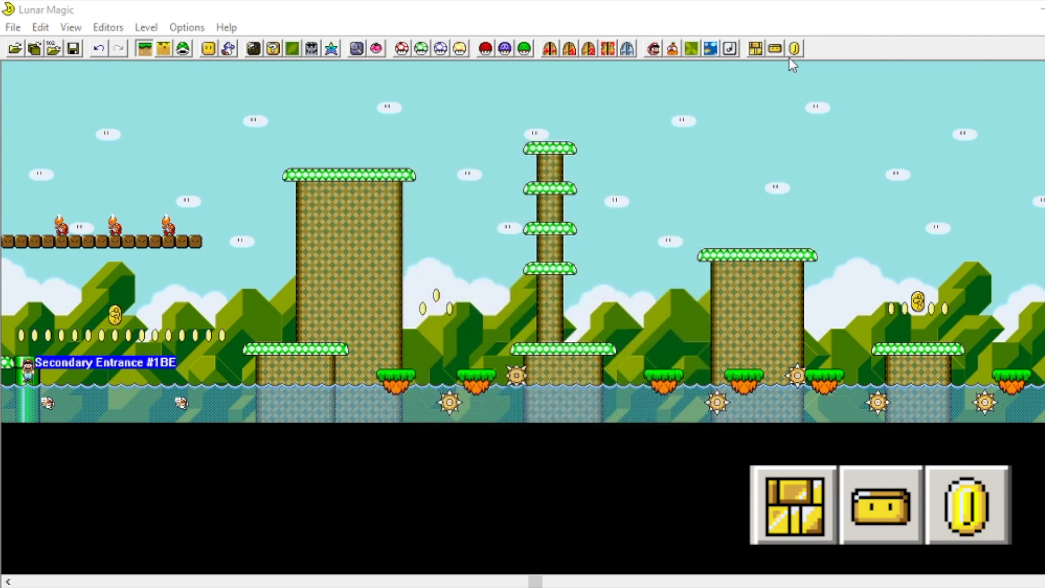
left_click(793, 53)
left_click(678, 251)
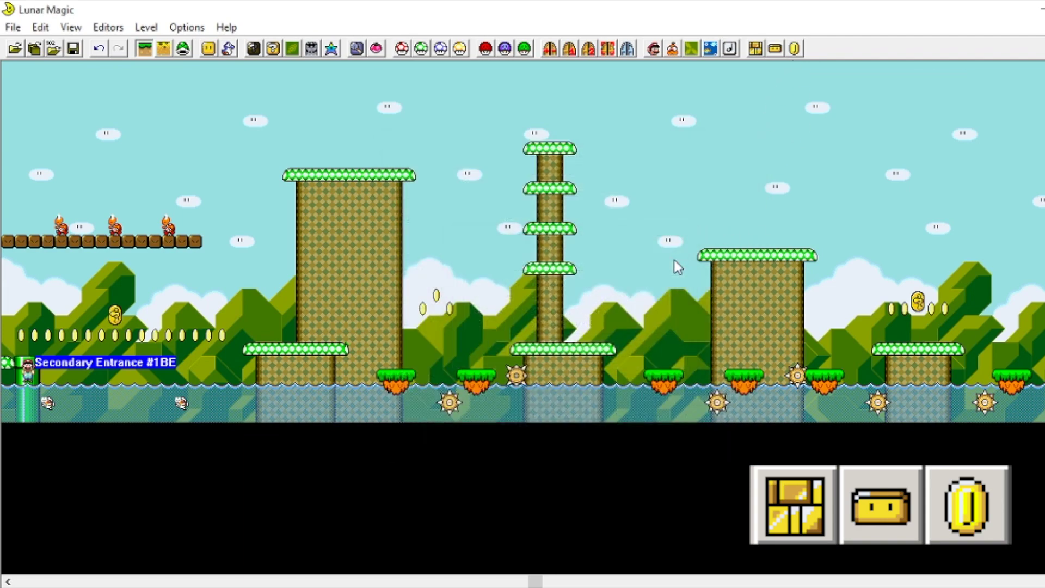
scroll(679, 374, "left", 10)
scroll(678, 371, "left", 5)
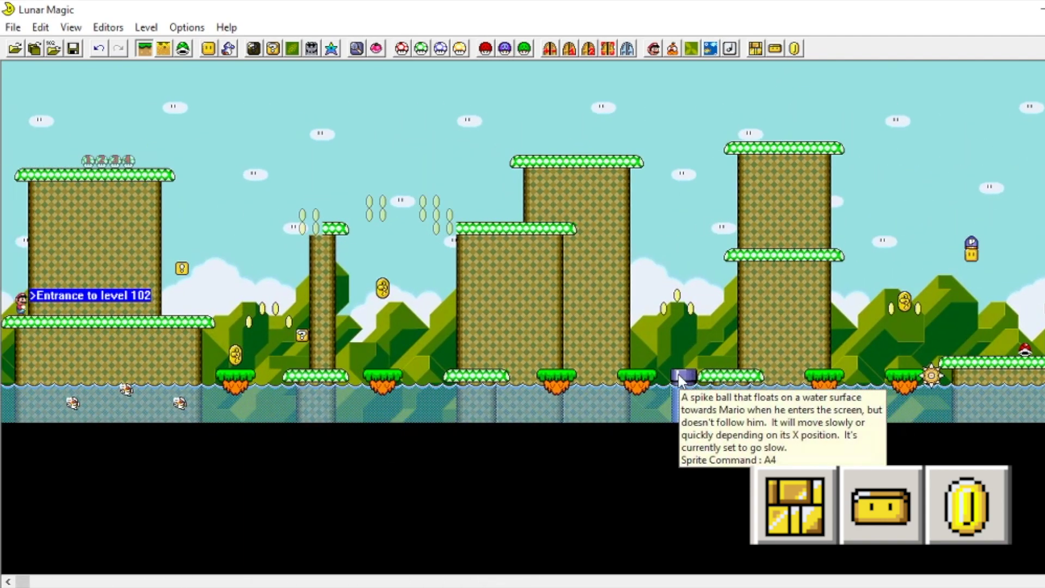
left_click(730, 155)
key("ctrl+v")
left_click_drag(456, 181, 468, 190)
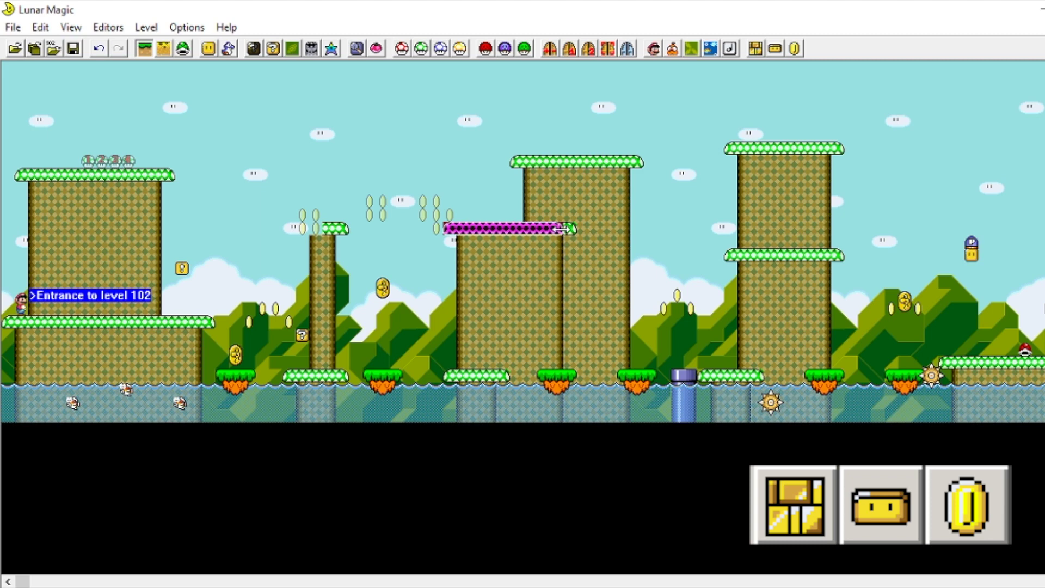
left_click(586, 215)
left_click_drag(698, 222, 711, 228)
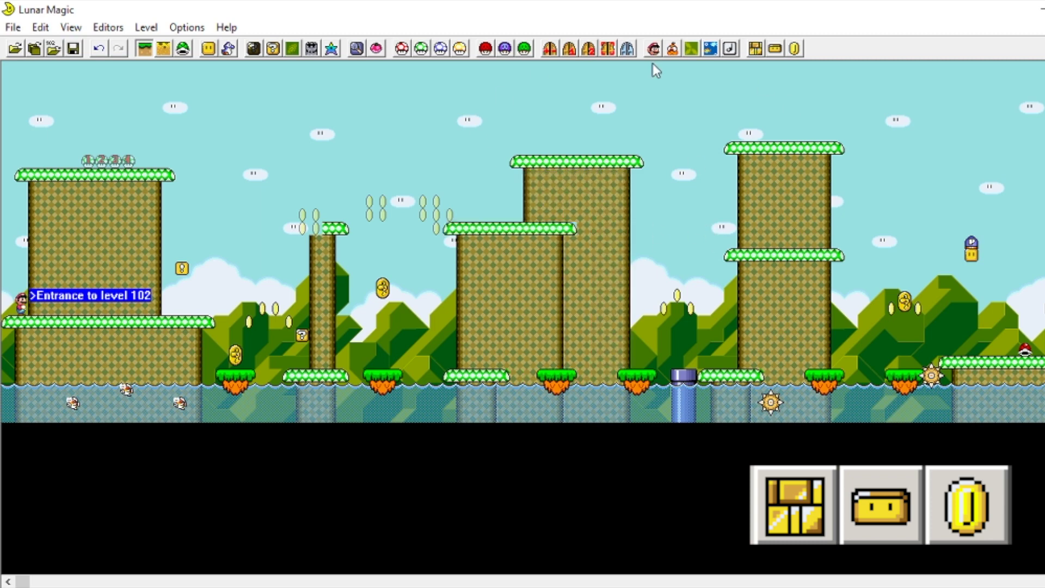
left_click(717, 48)
left_click(708, 132)
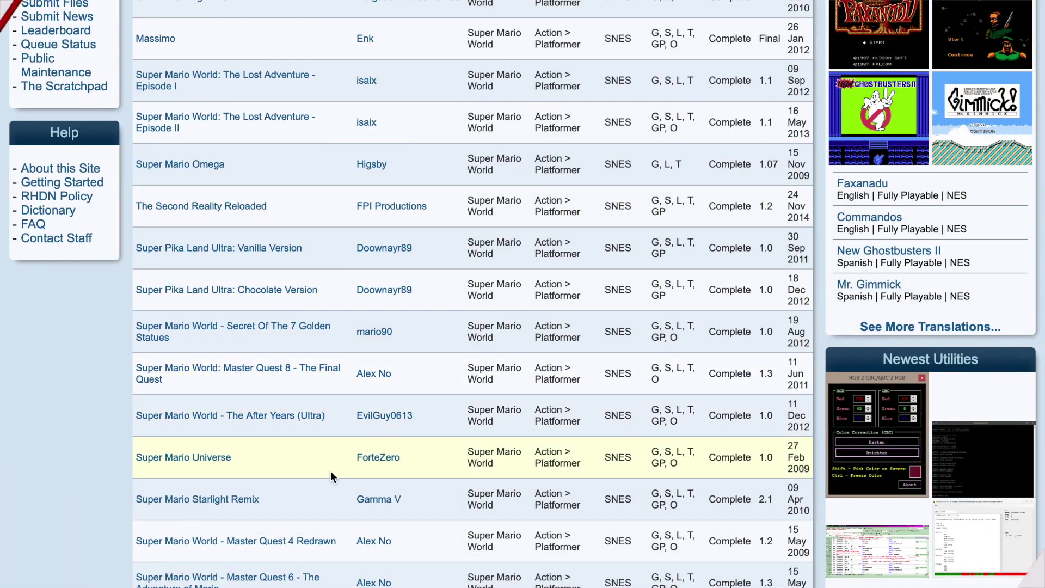
Scroll through the ROM hacks table and the Super Mario Lost in Monochrome hack page.
scroll(329, 501, "down", 2)
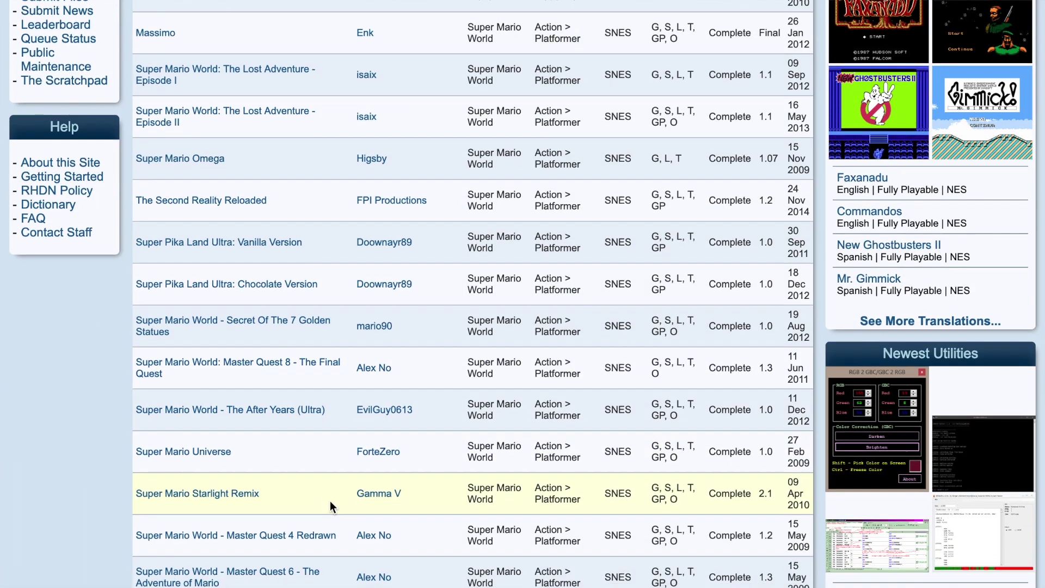
scroll(335, 432, "down", 3)
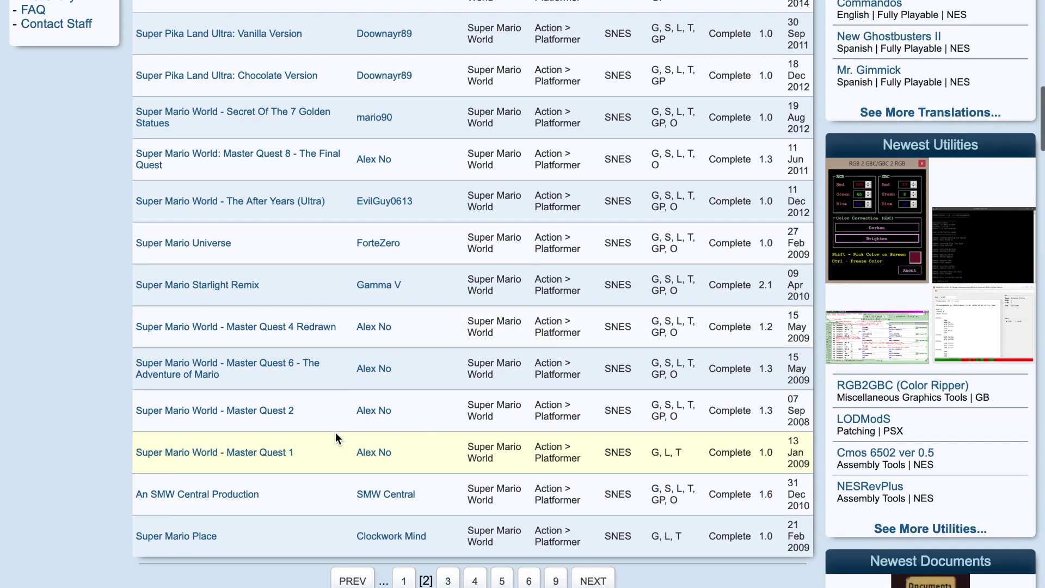
scroll(335, 432, "up", 4)
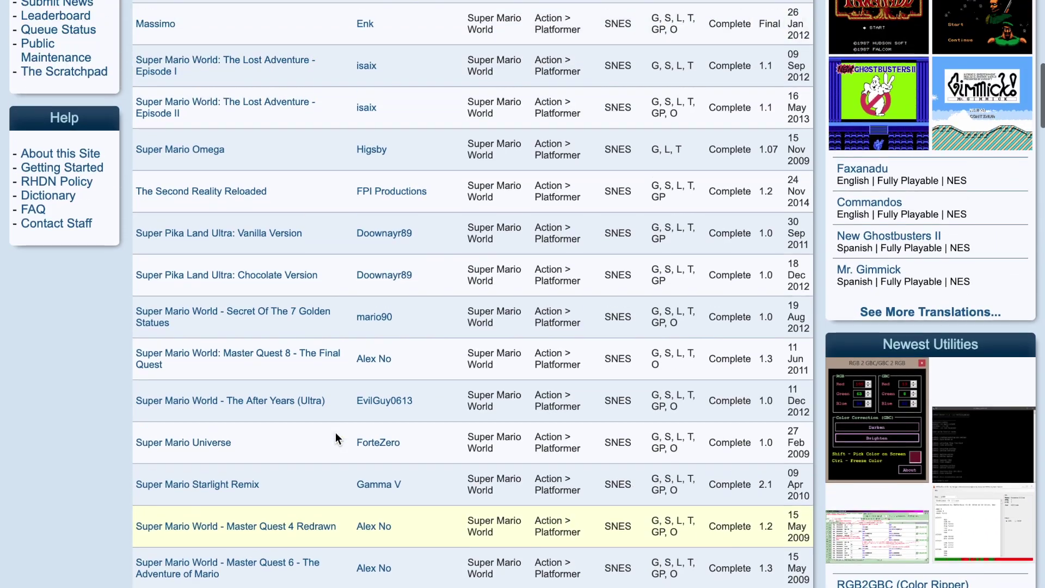
scroll(350, 136, "up", 3)
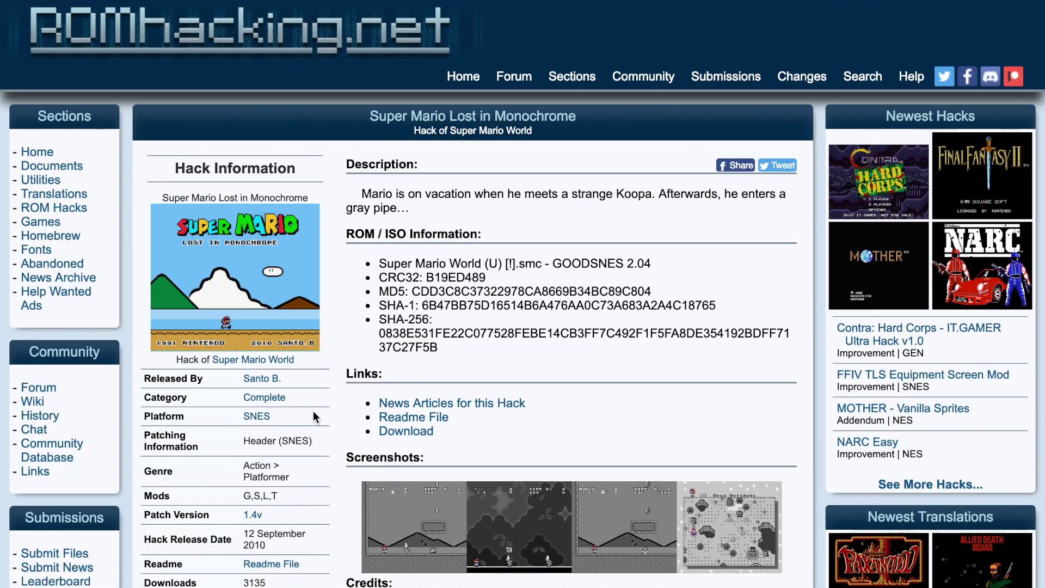
scroll(313, 412, "down", 3)
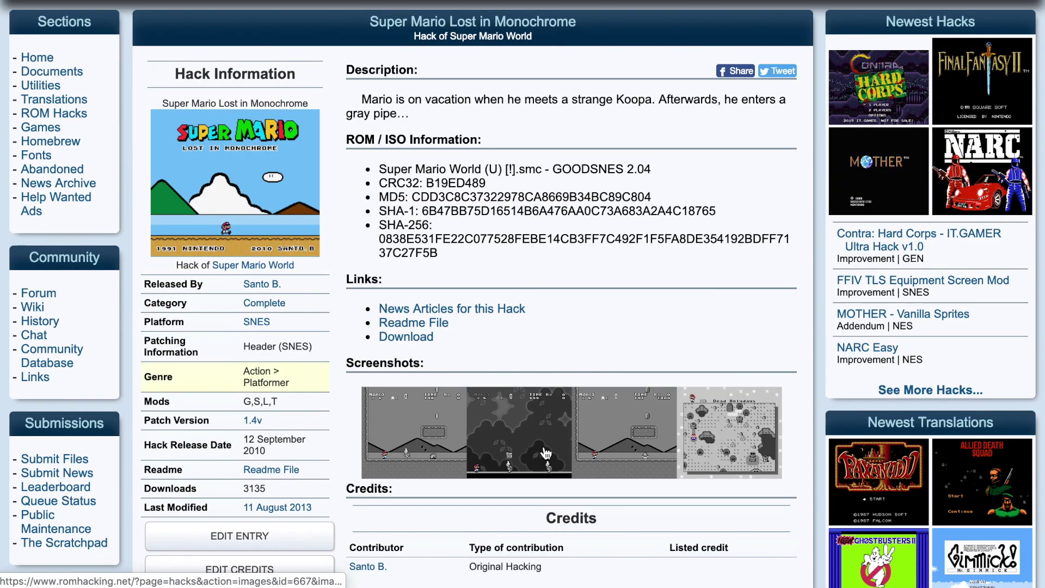
scroll(494, 437, "down", 3)
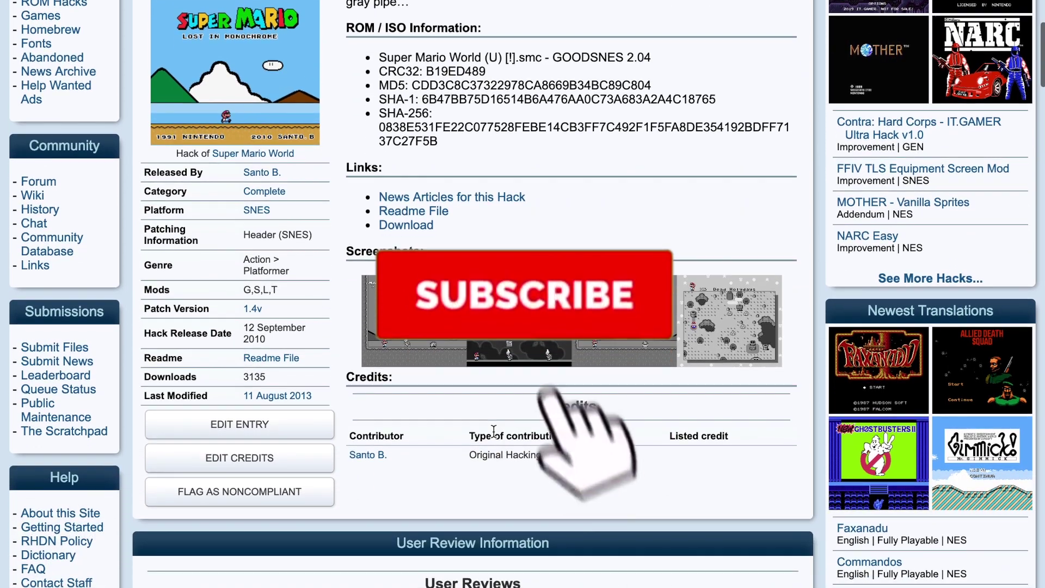
scroll(493, 430, "up", 2)
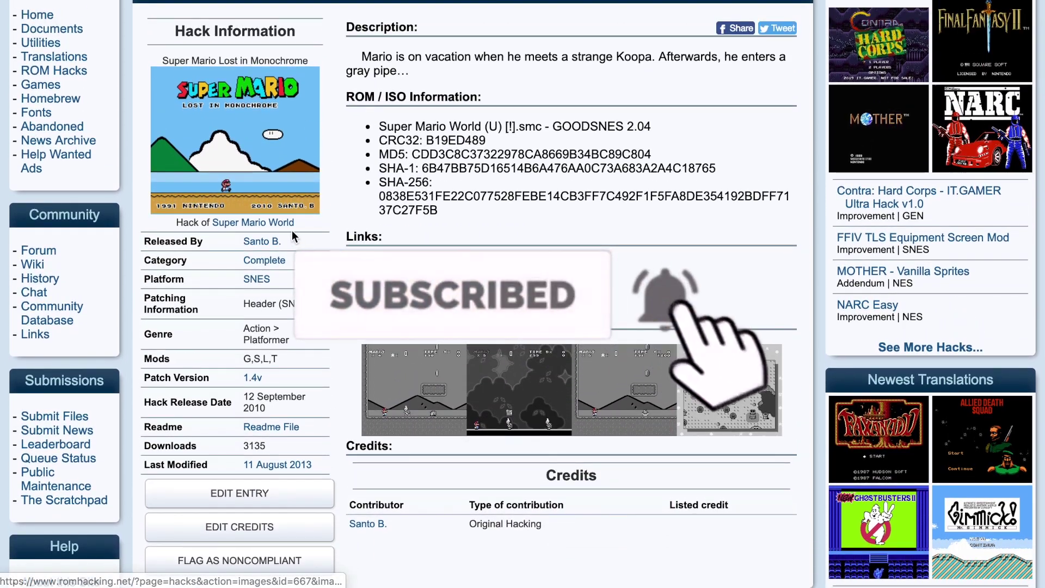
scroll(292, 234, "up", 4)
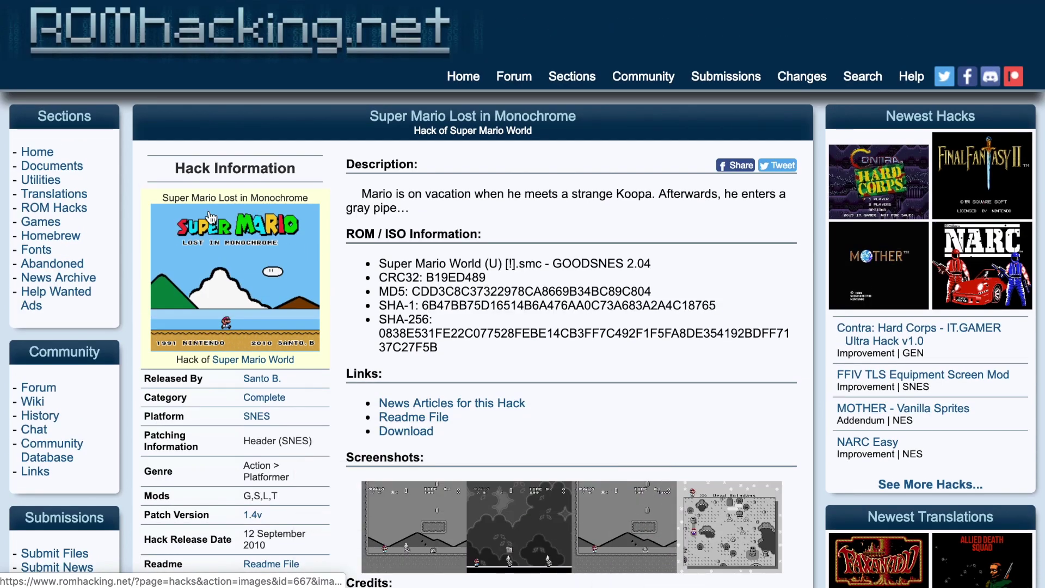